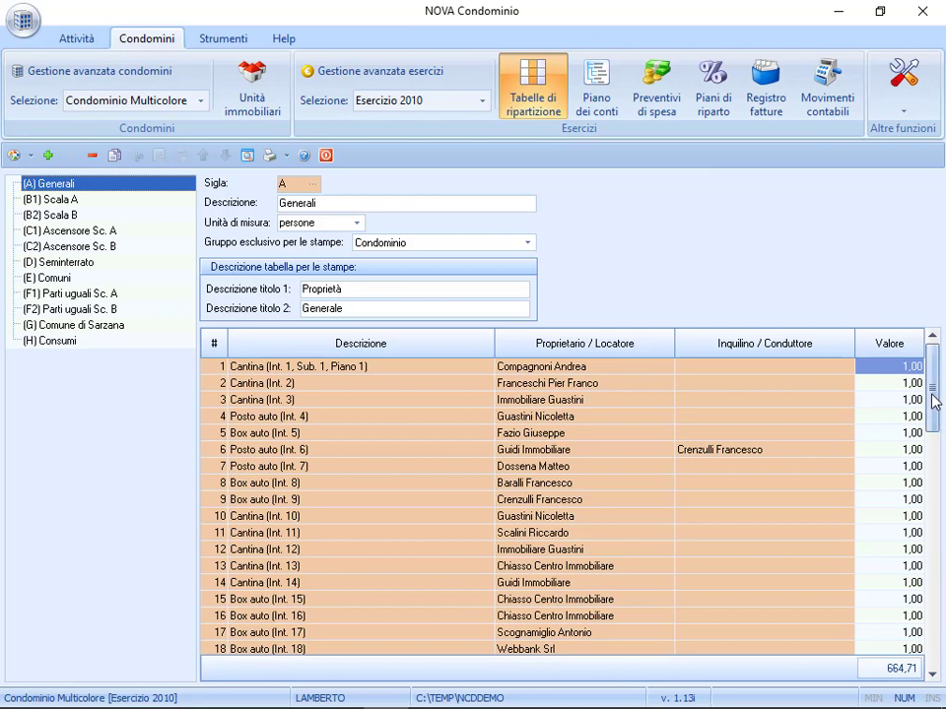
Switch the selected condominium to Condominio Betulla in the distribution tables.
drag(934, 405, 943, 639)
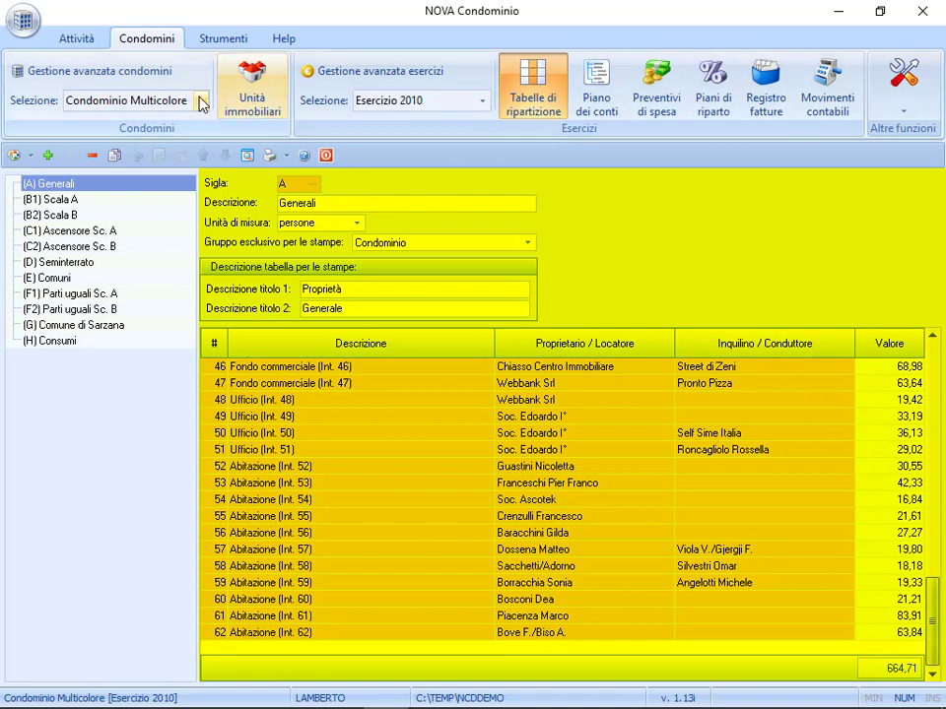
click(200, 101)
click(187, 121)
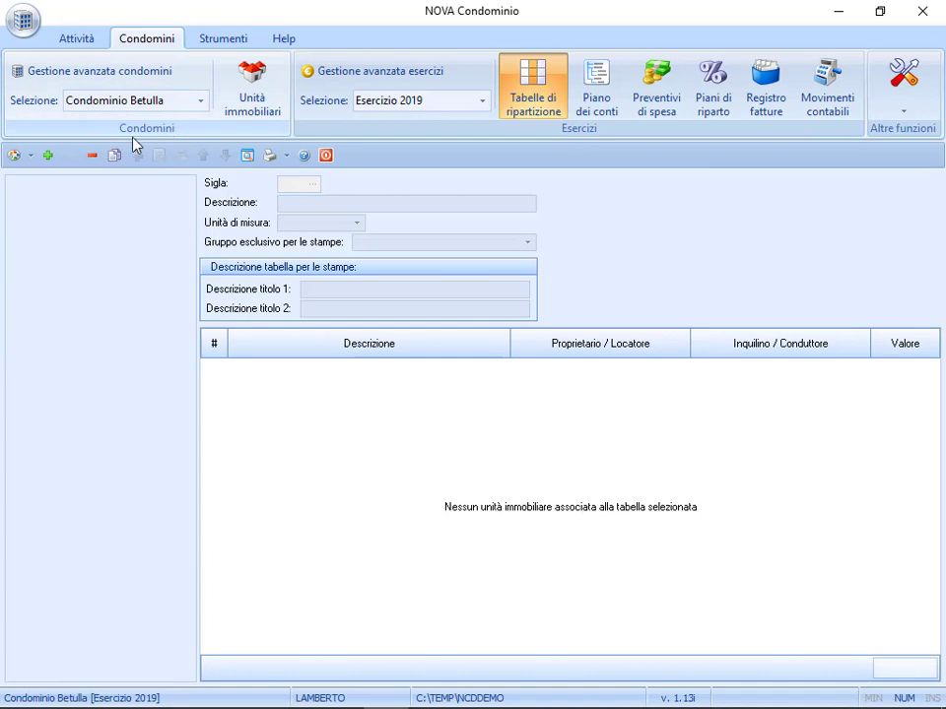
Create a STANDARD distribution table with code A and description "Proprietà Generali" for the Condominio group.
click(49, 156)
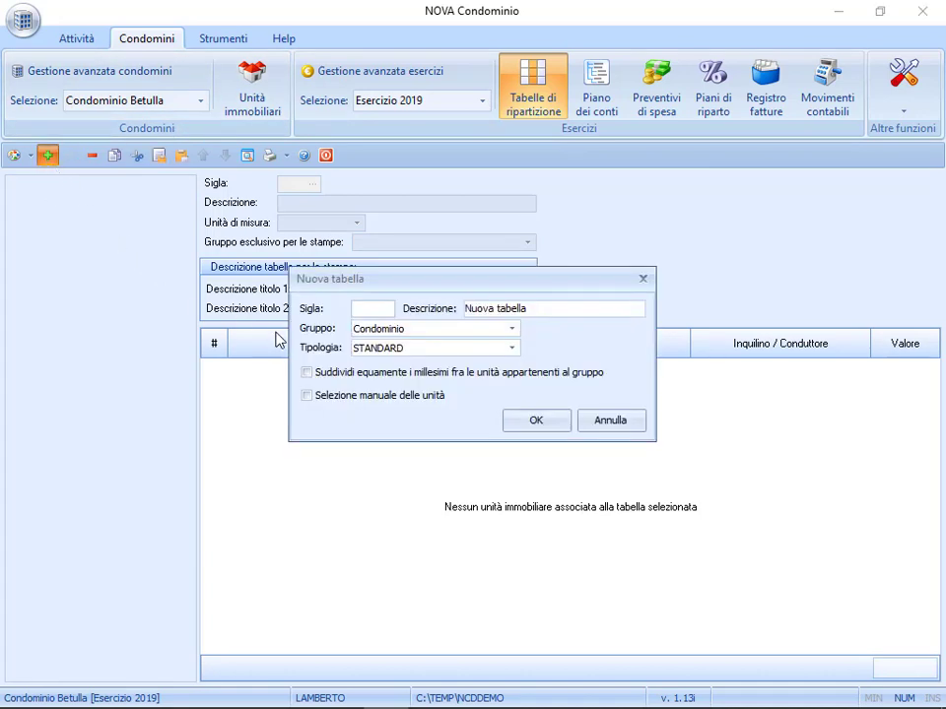
text(A)
drag(551, 308, 431, 312)
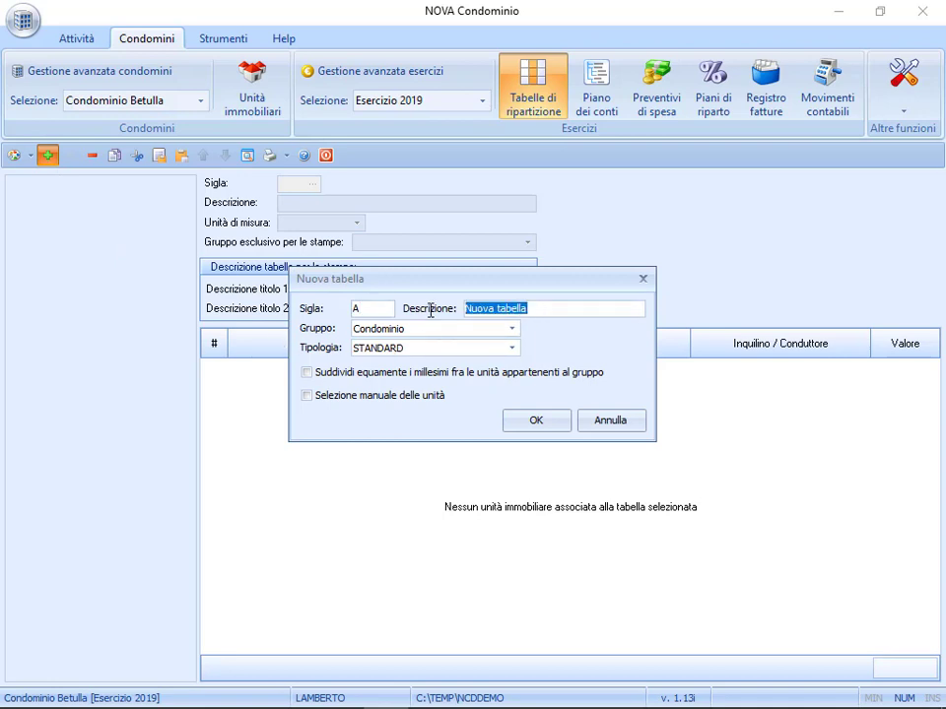
text(Propri)
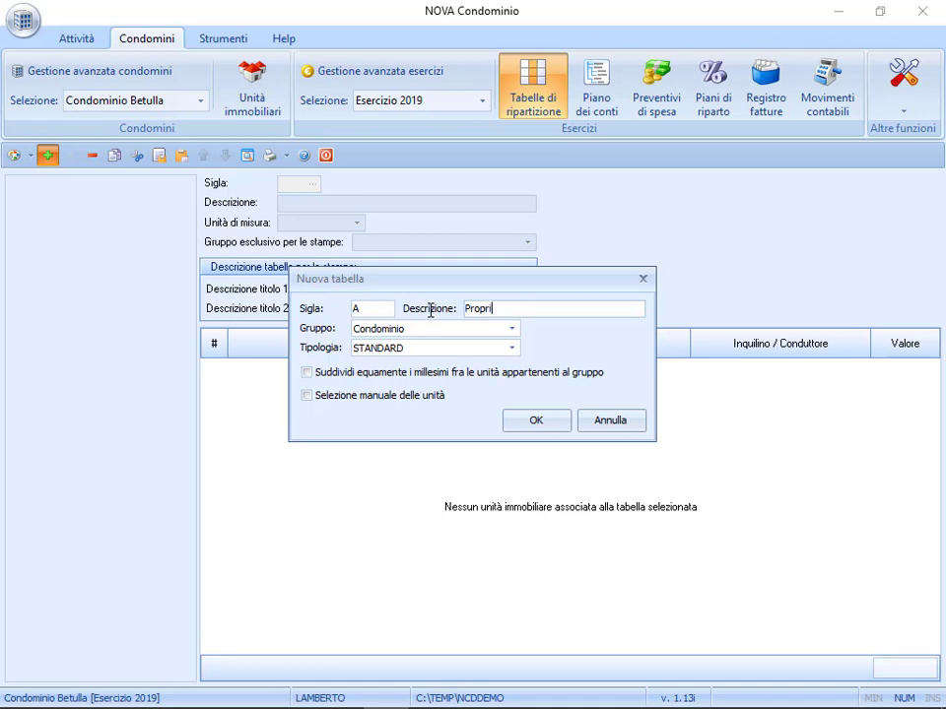
text(età Generali)
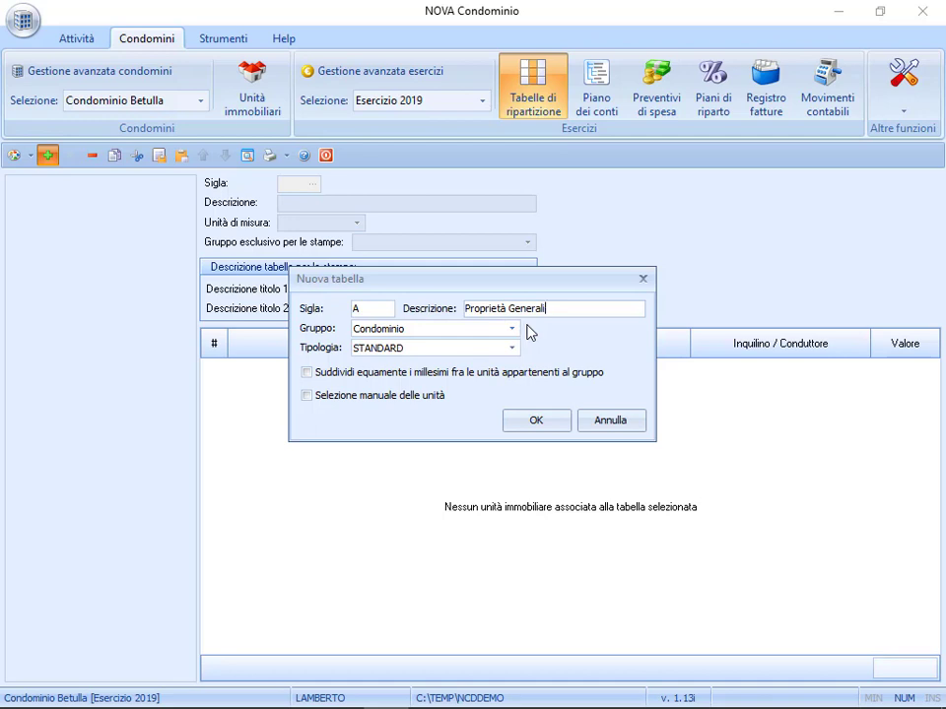
click(532, 421)
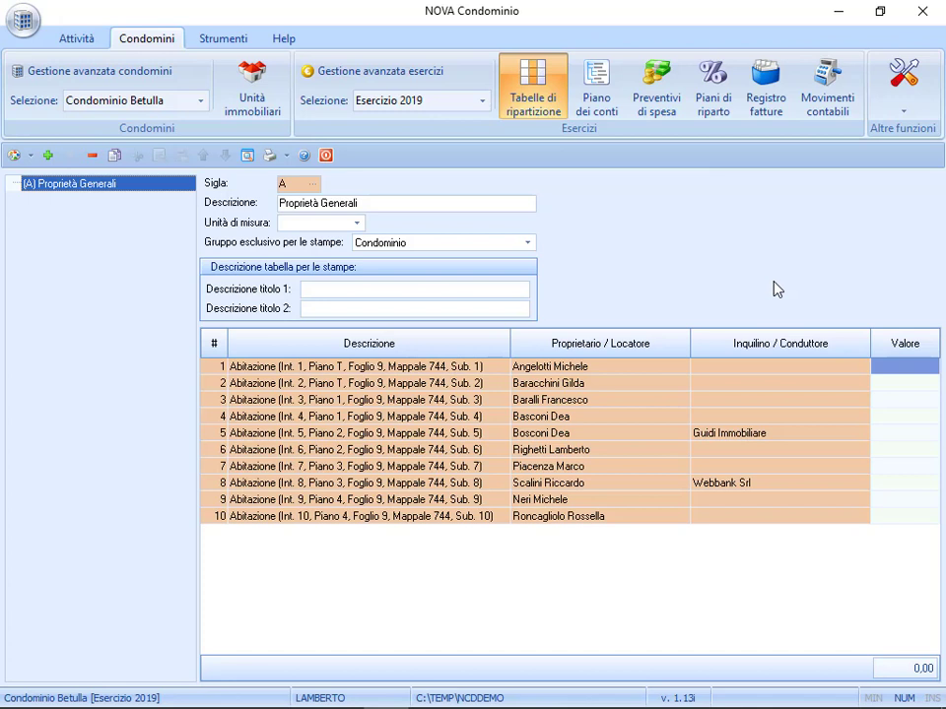
click(47, 157)
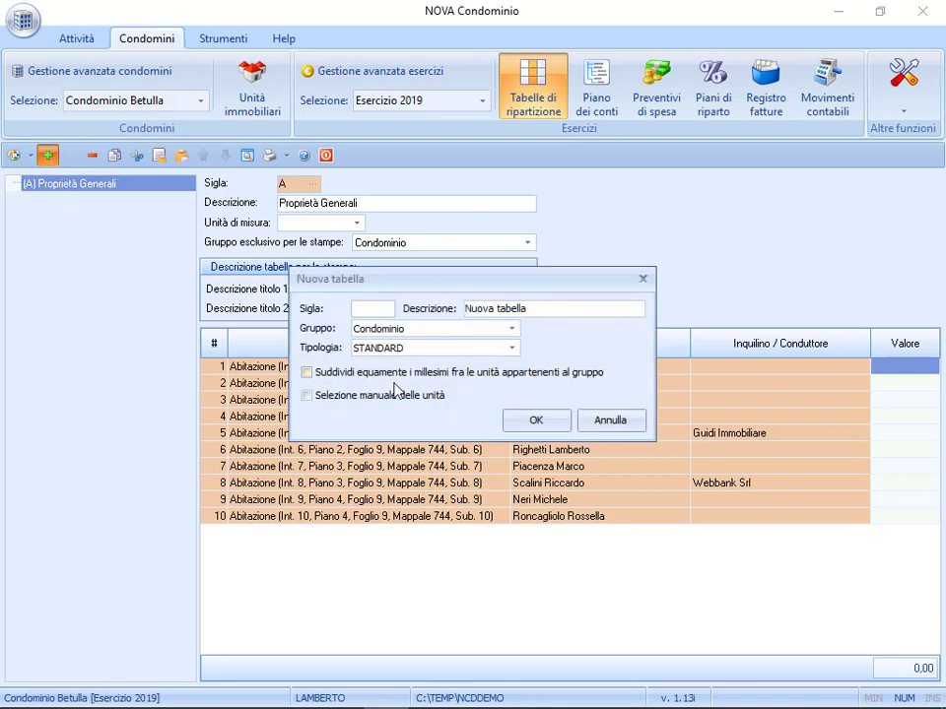
click(513, 348)
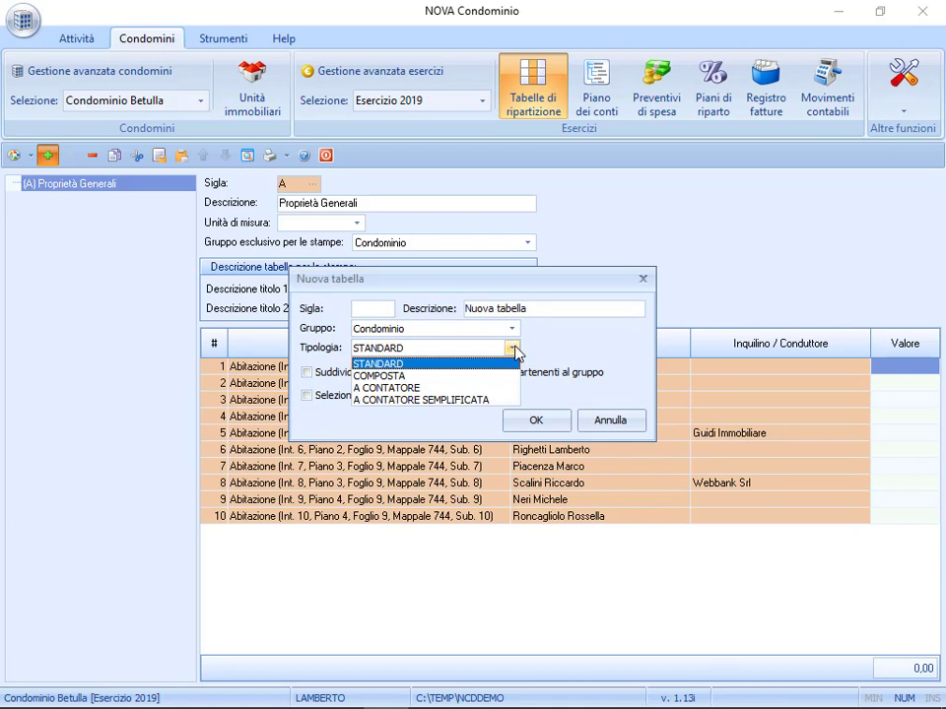
click(609, 422)
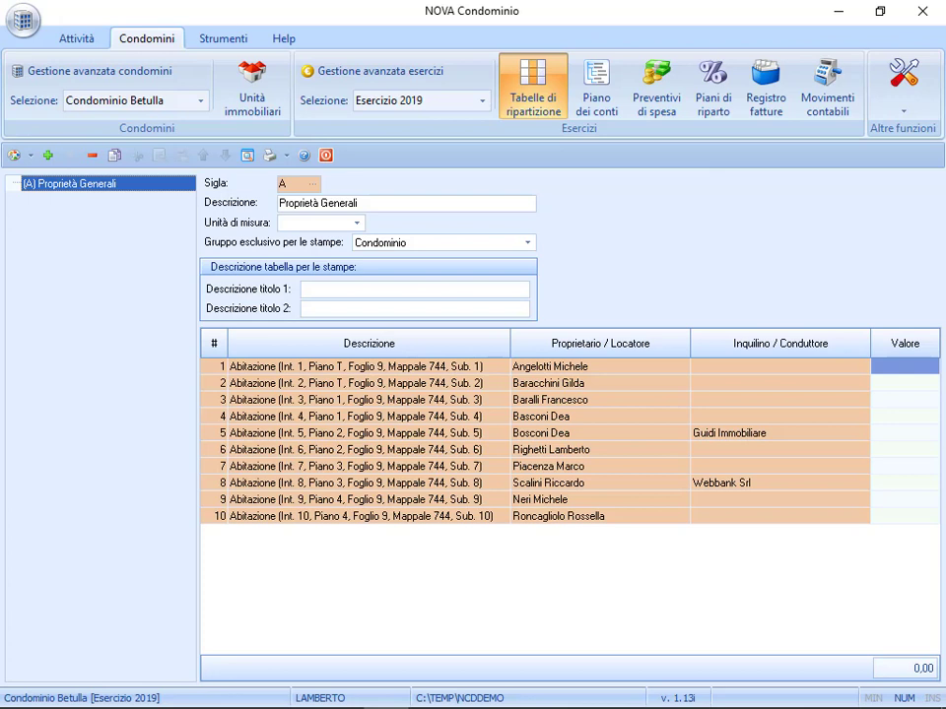
click(621, 615)
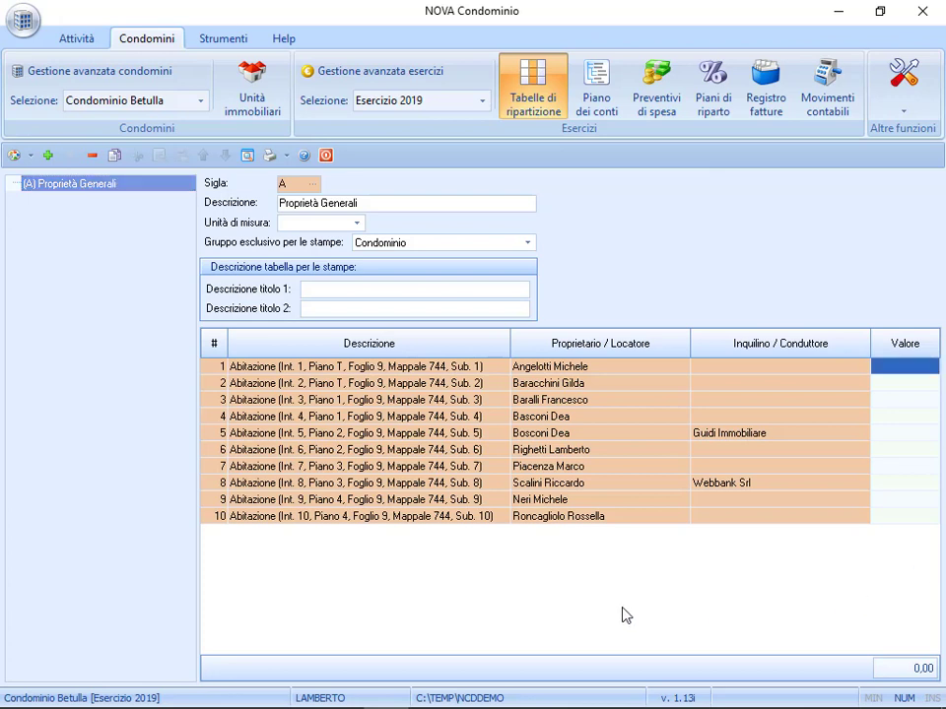
right_click(57, 373)
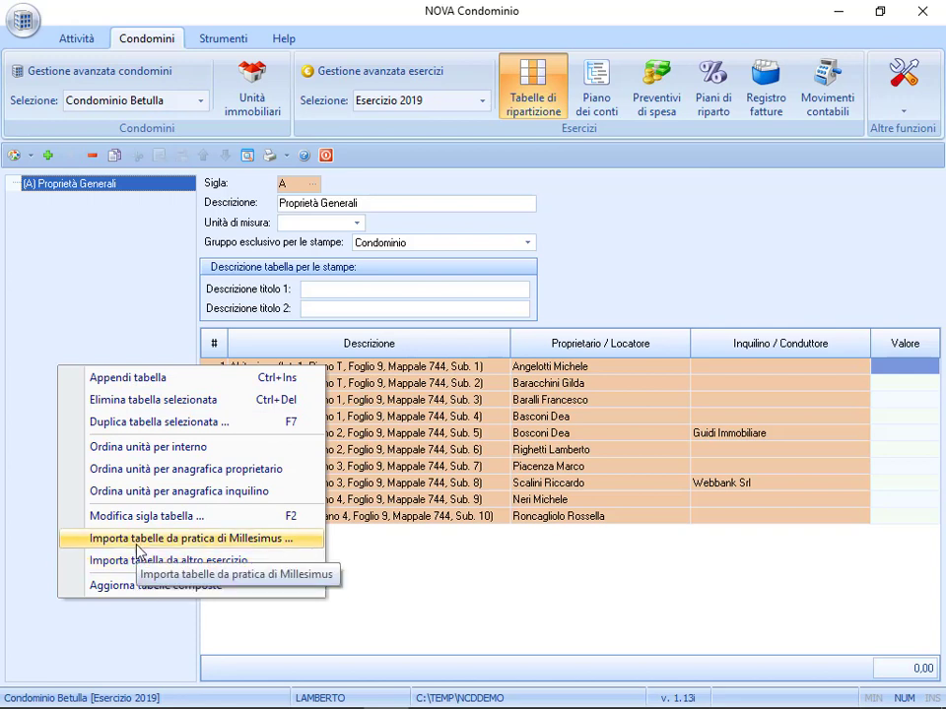
click(17, 444)
Create a new distribution table with code B and type COMPOSTA.
click(46, 155)
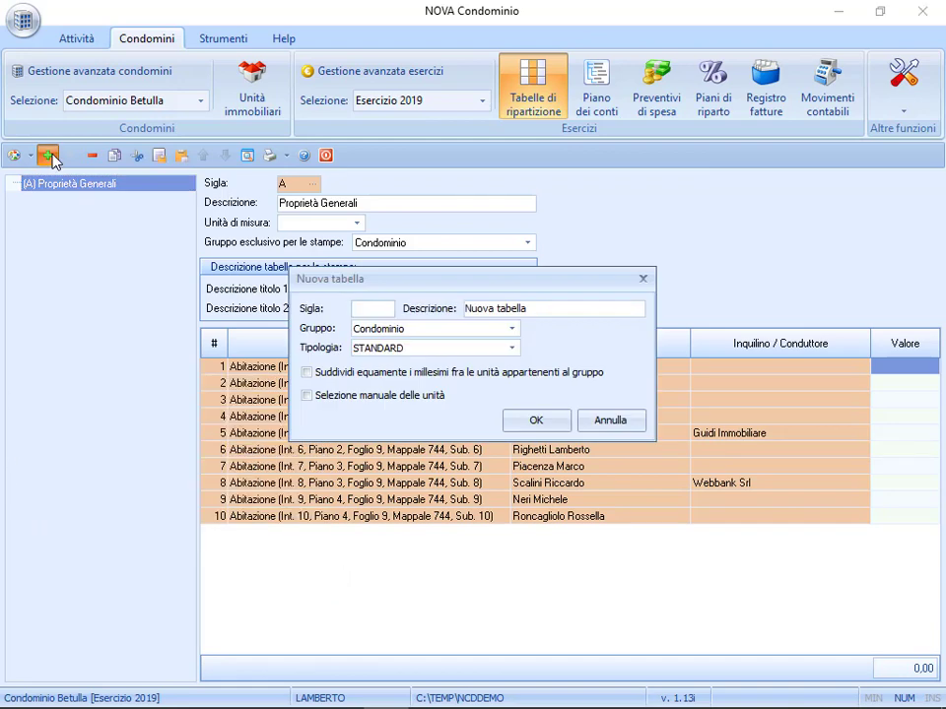
text(B)
click(510, 347)
click(501, 376)
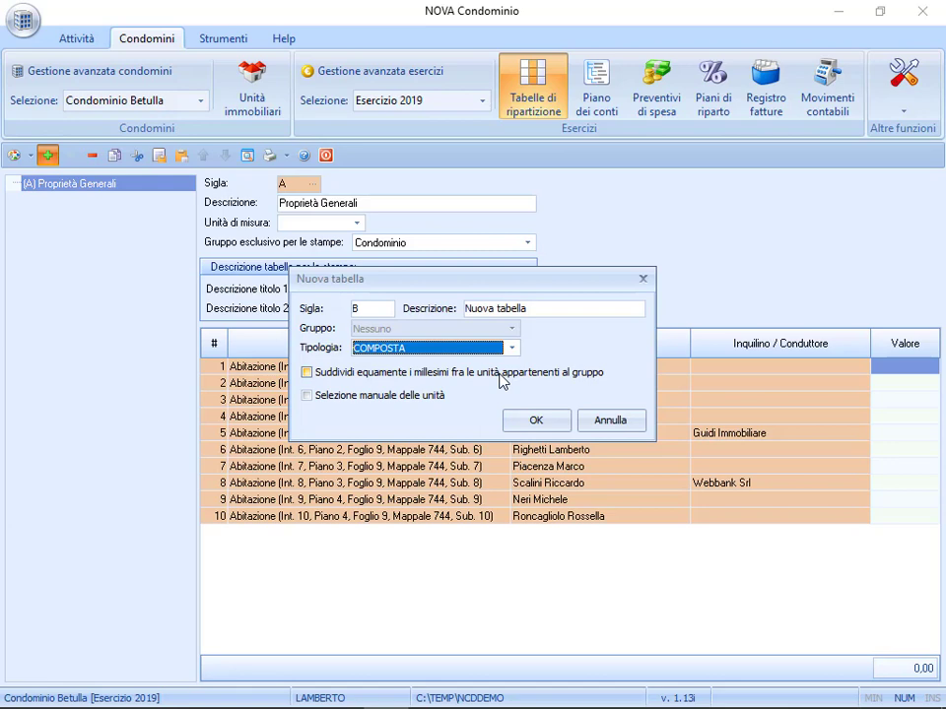
click(532, 420)
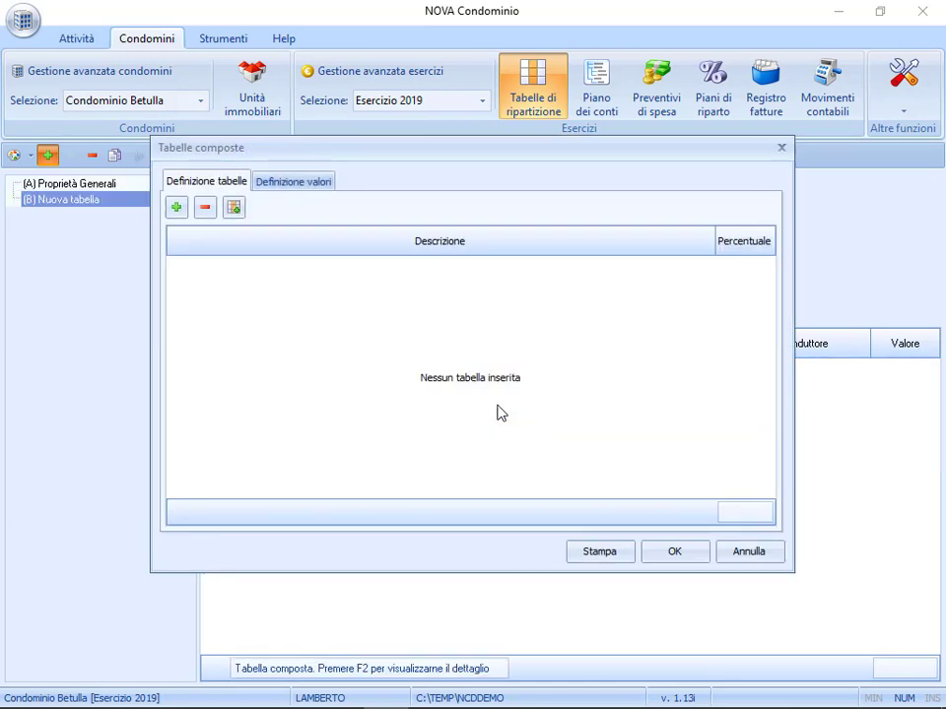
Add a component table named "Generali" with a percentage of 70 to the composite table's definition.
click(175, 209)
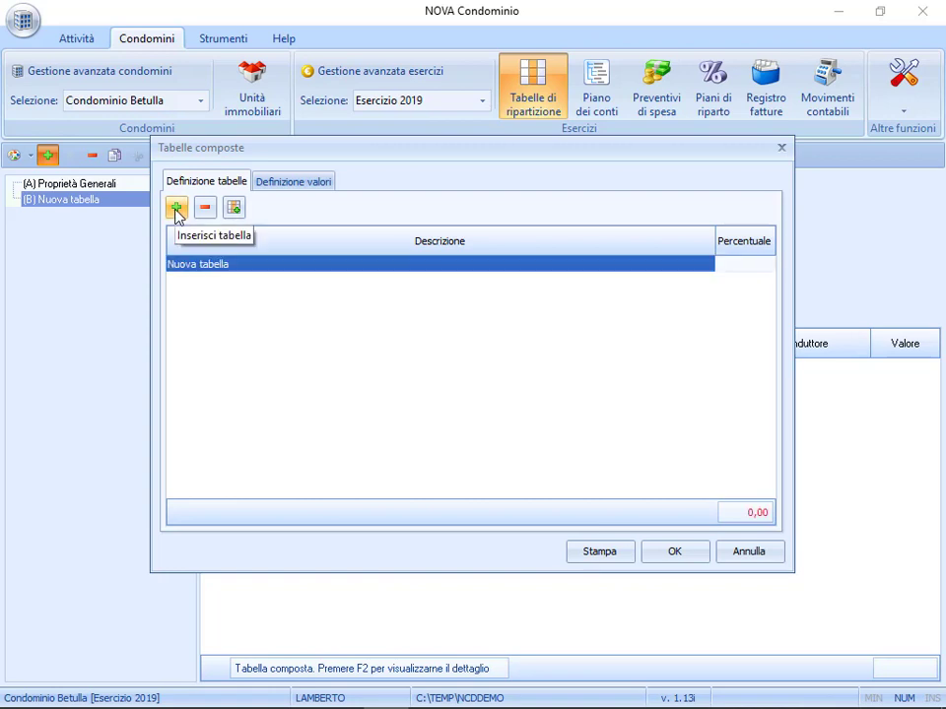
click(241, 270)
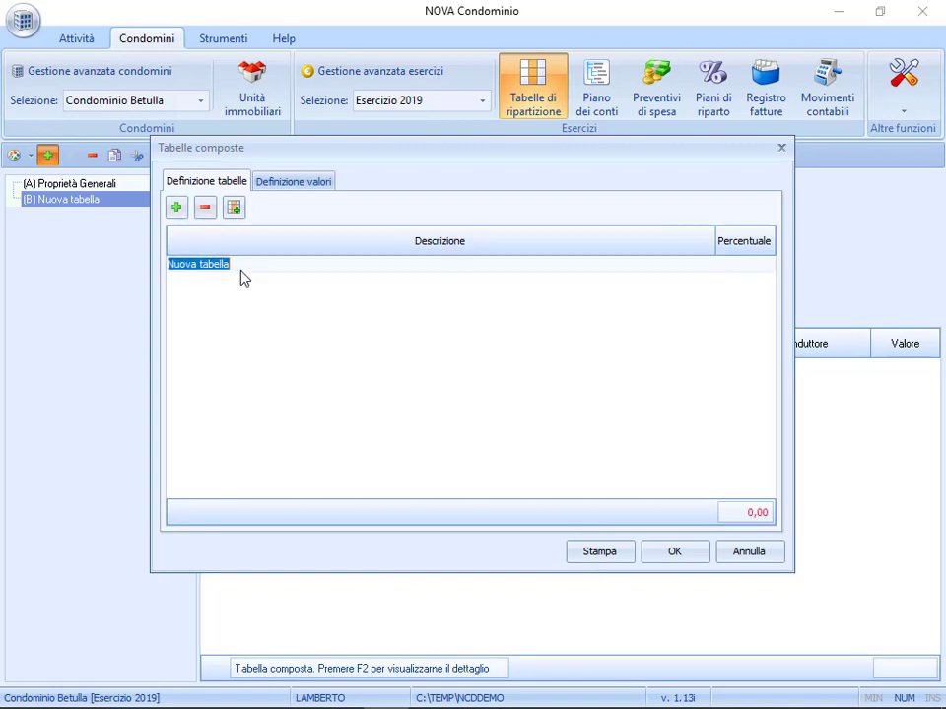
text(Generali)
key(Return)
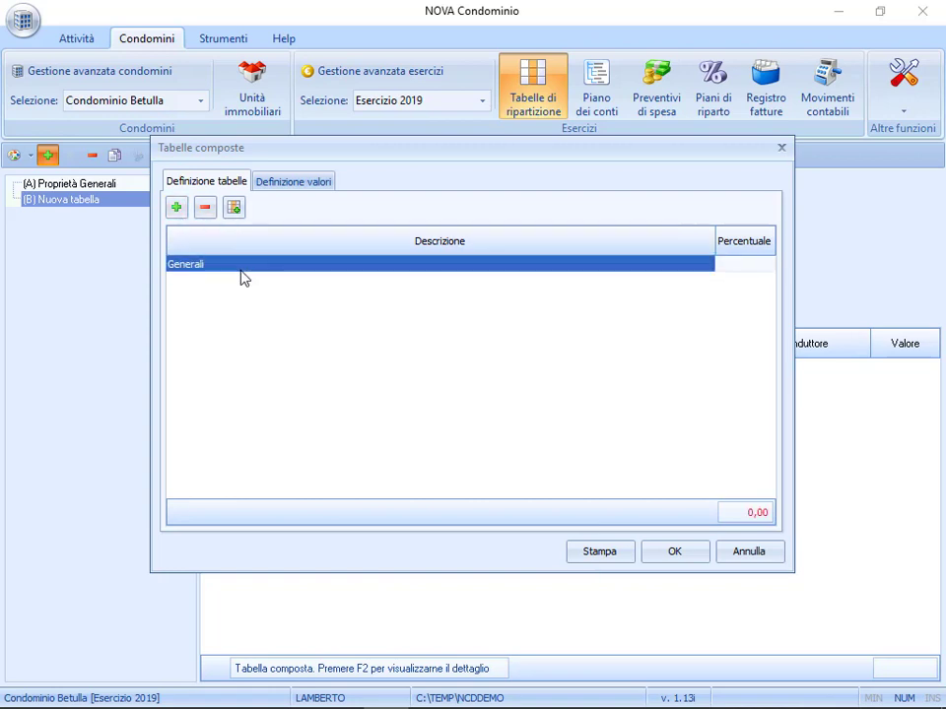
click(732, 269)
text(70)
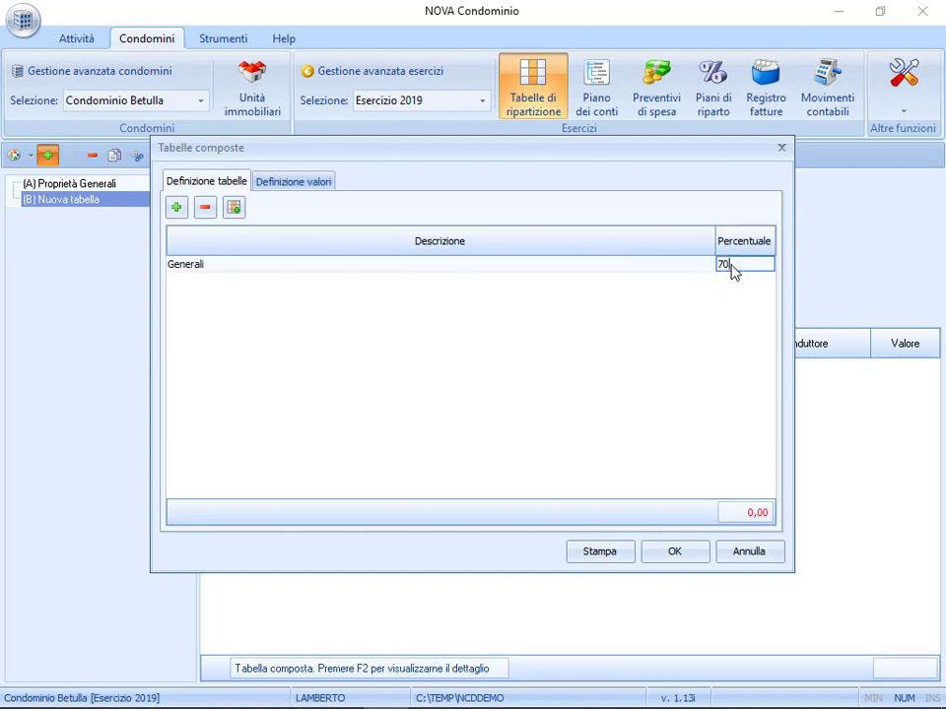
key(Return)
Add a component table named "Scala A" with a percentage of 15 to the composite definition.
click(176, 207)
click(213, 284)
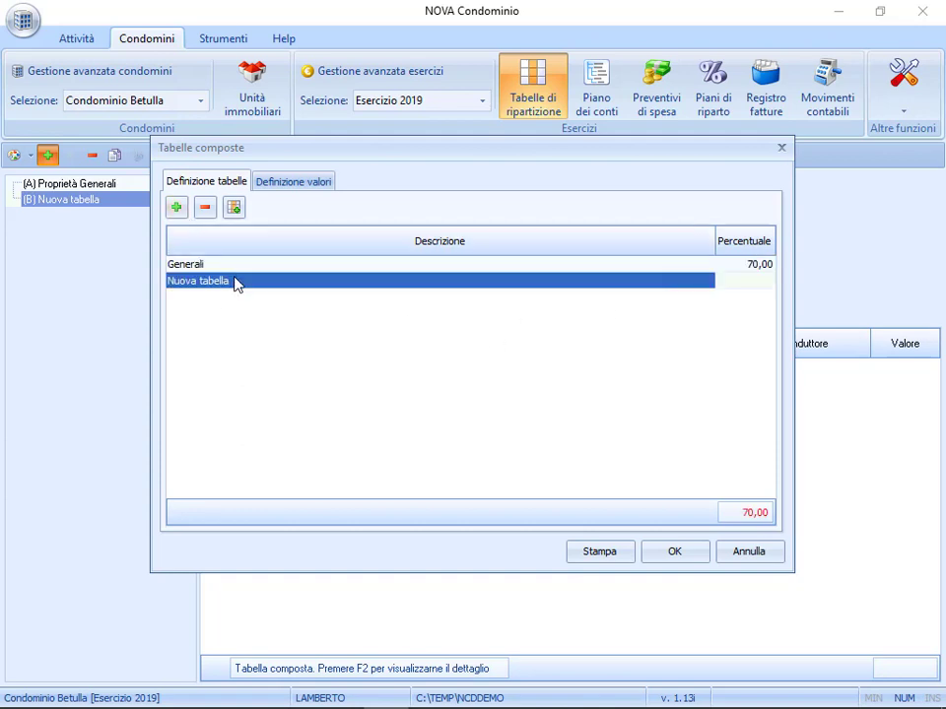
text(Scala A)
key(Return)
click(759, 283)
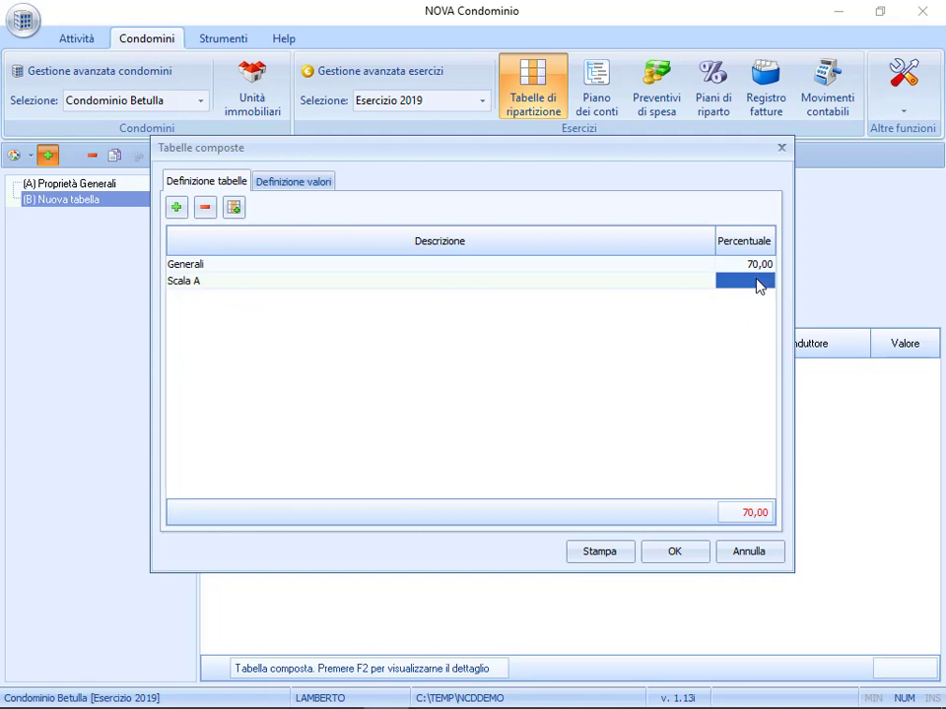
text(15)
key(Return)
Add a component table named "Scala B" with a percentage of 15 to the composite definition.
click(175, 207)
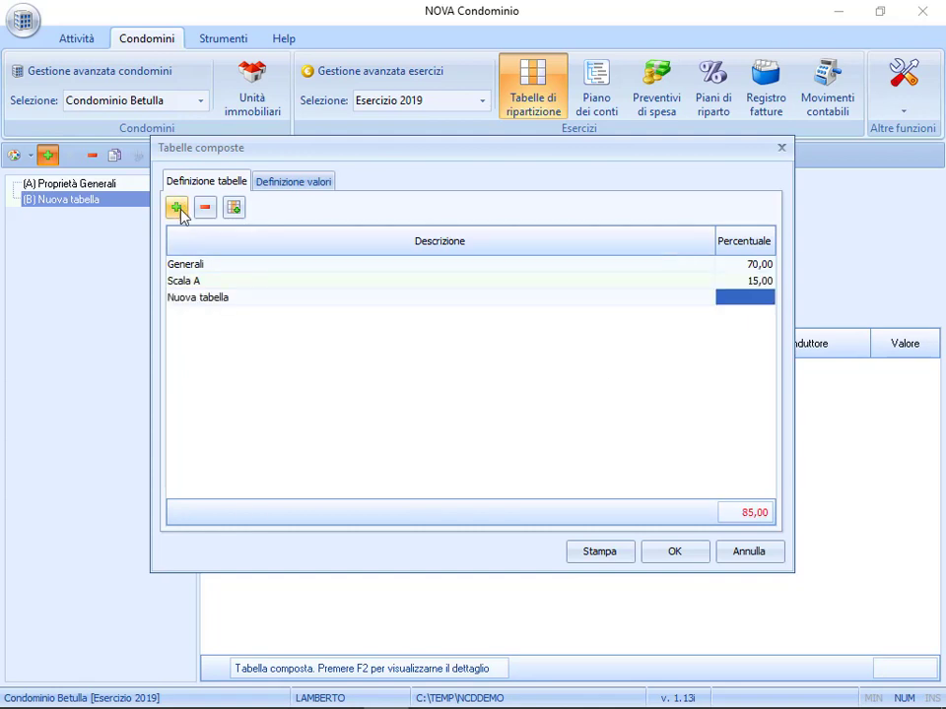
click(228, 300)
click(228, 301)
text(Scala B)
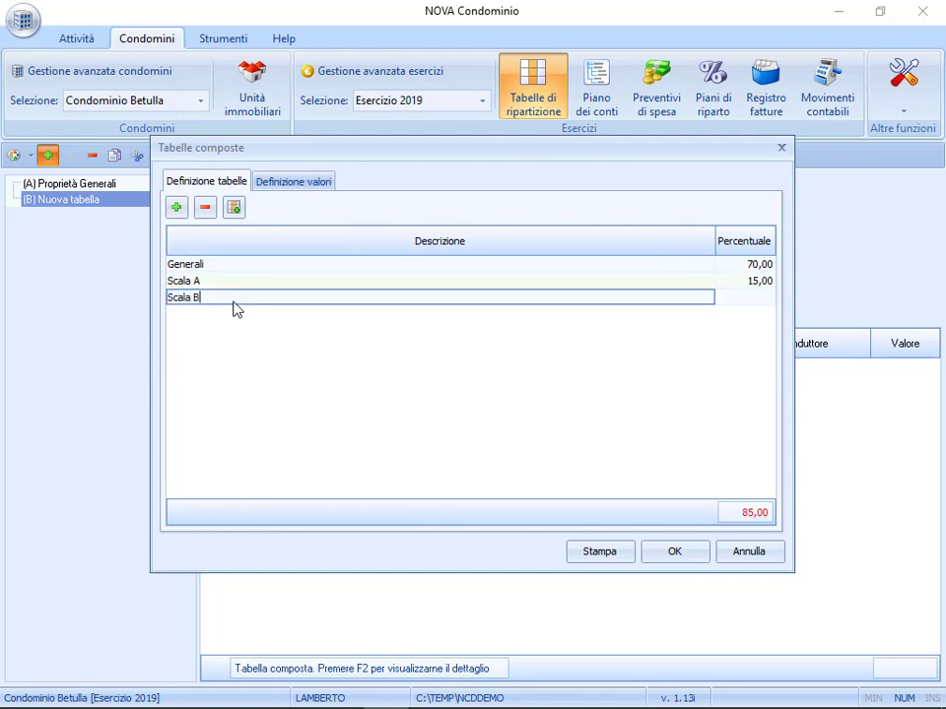
click(769, 300)
text(15)
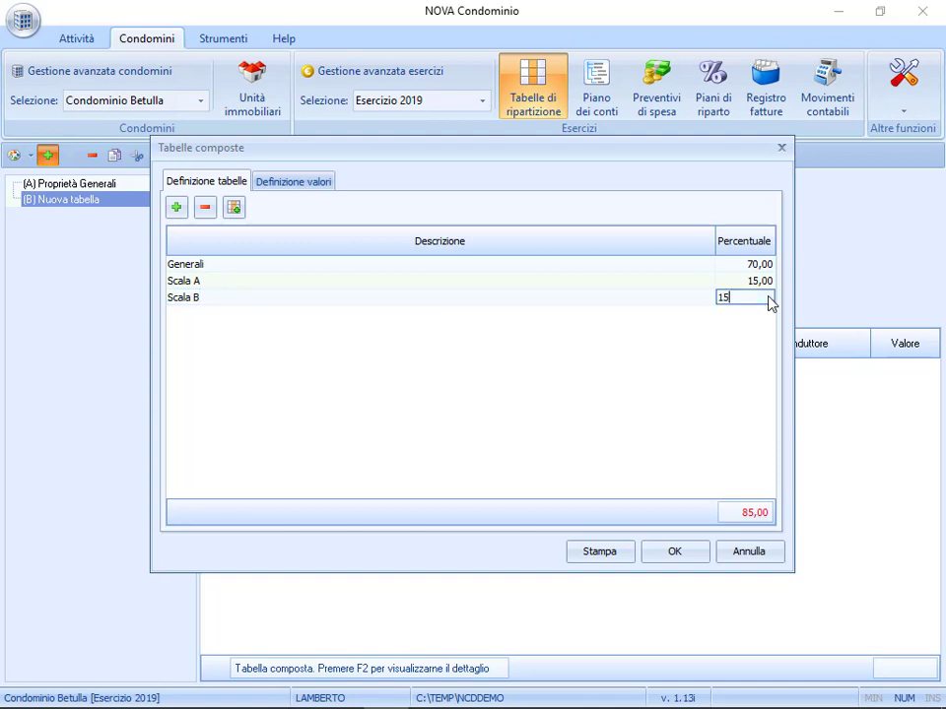
key(Return)
Associate the Int. 1 dwelling with the composite table's values, and discard the composite definition without saving.
click(235, 208)
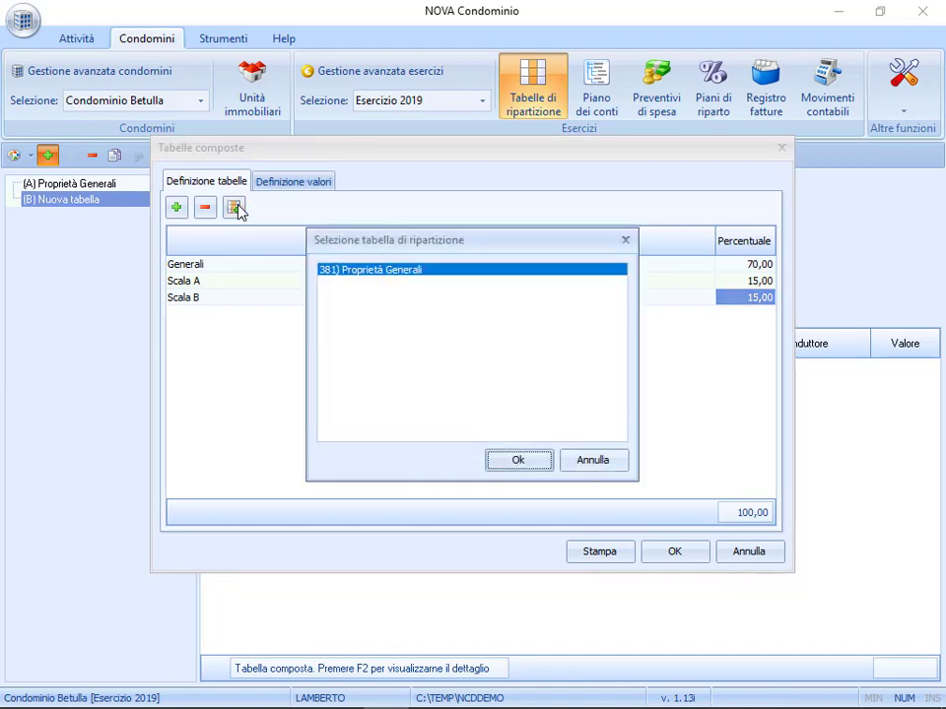
click(595, 471)
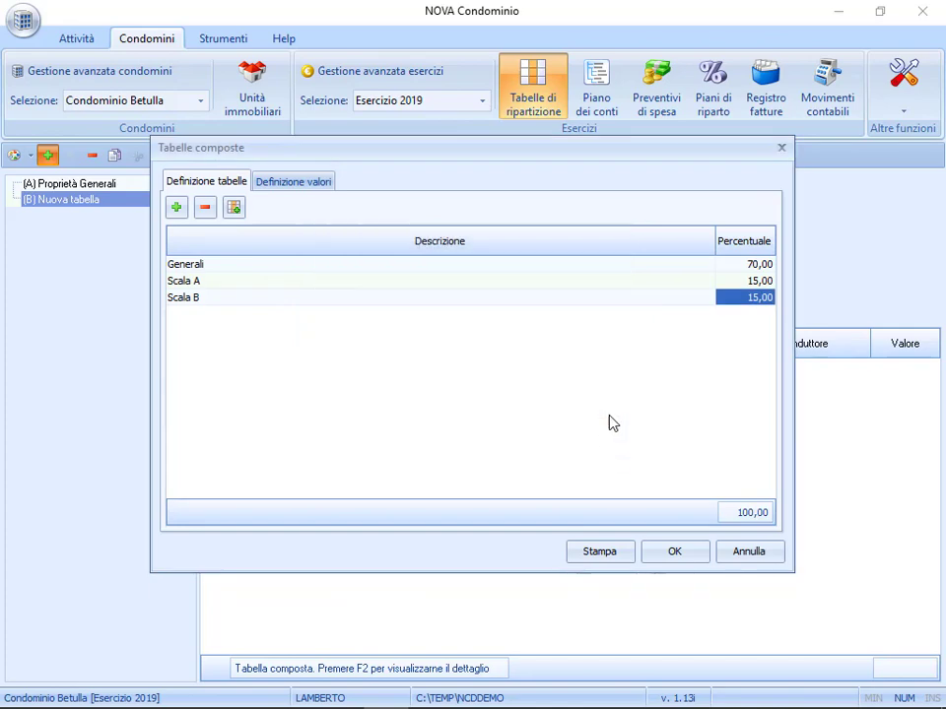
click(317, 185)
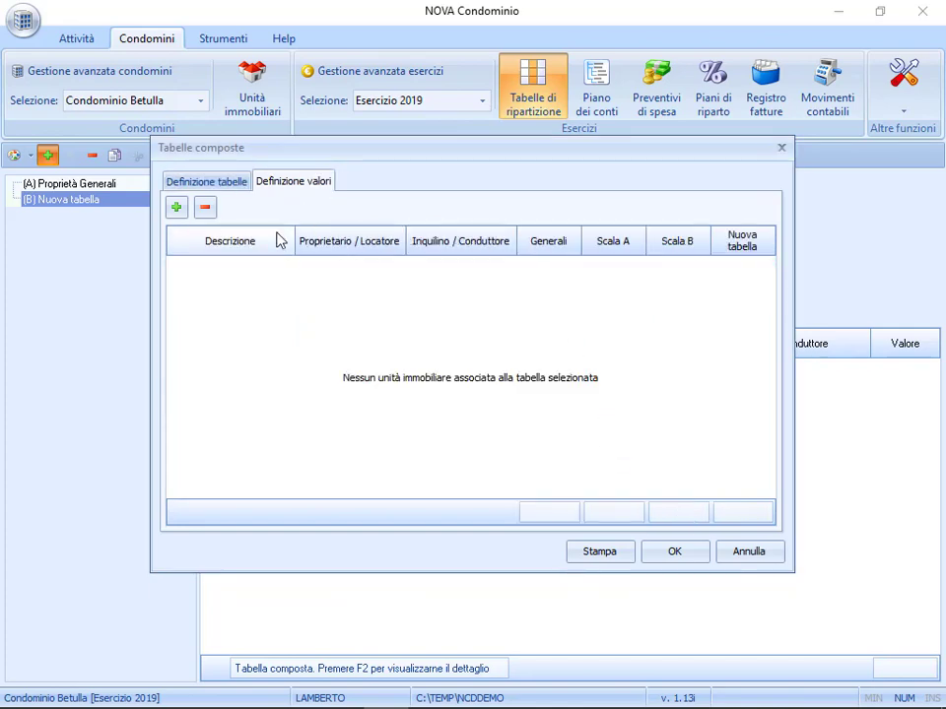
click(178, 209)
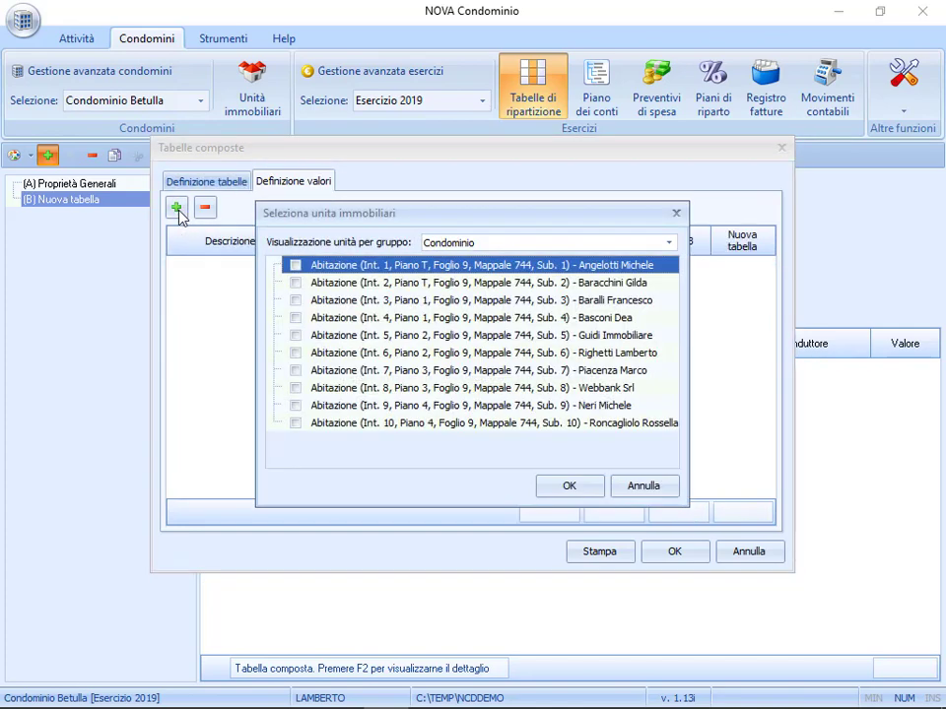
click(296, 267)
click(576, 490)
click(751, 553)
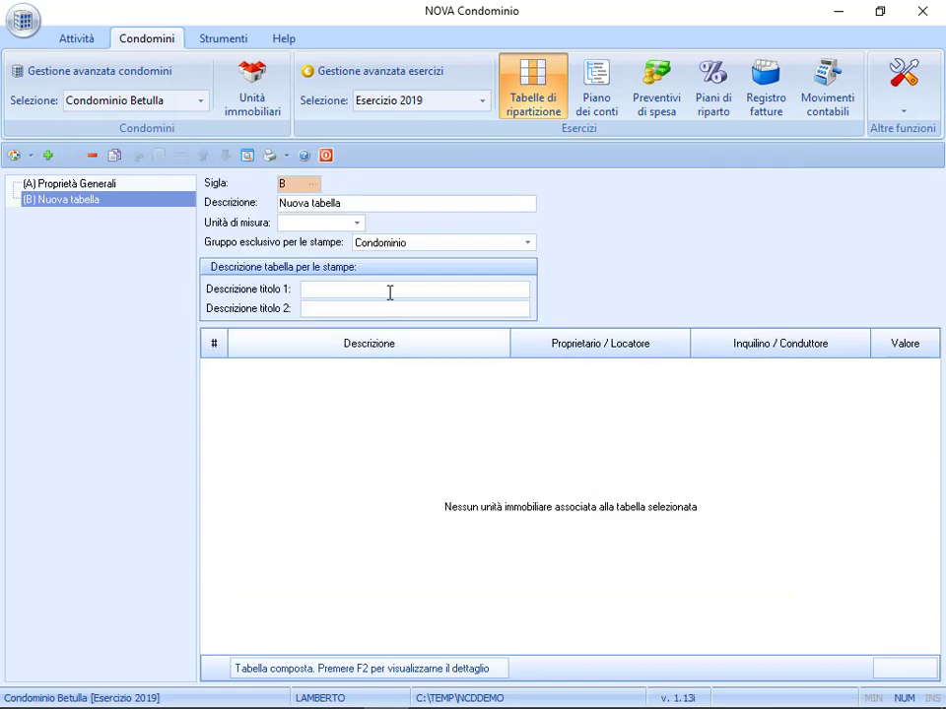
Create a new distribution table with code C and type A CONTATORE.
click(47, 155)
text(C)
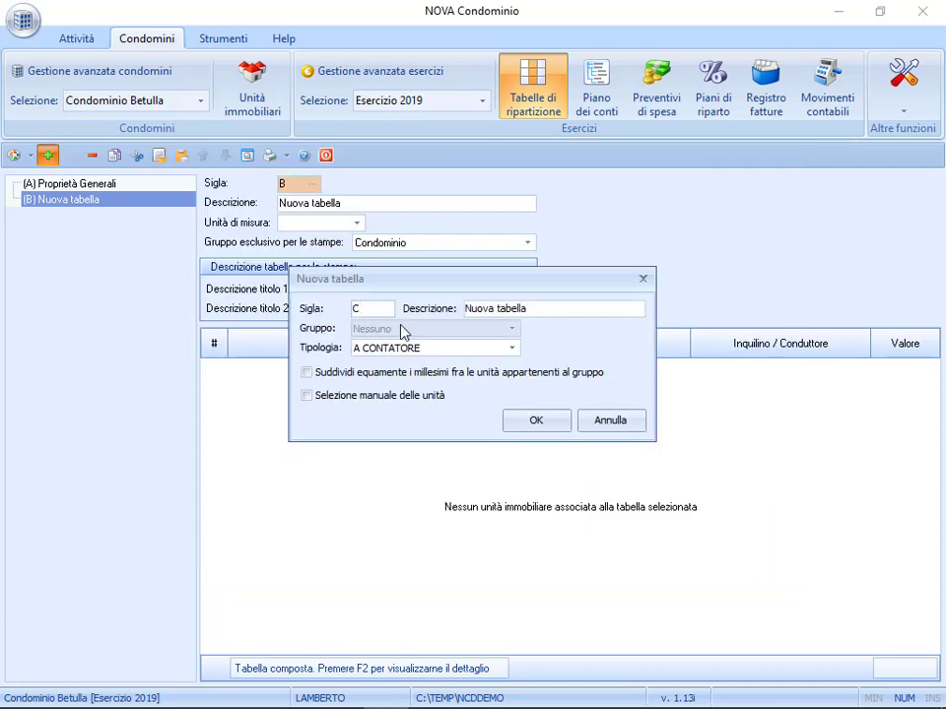
click(536, 422)
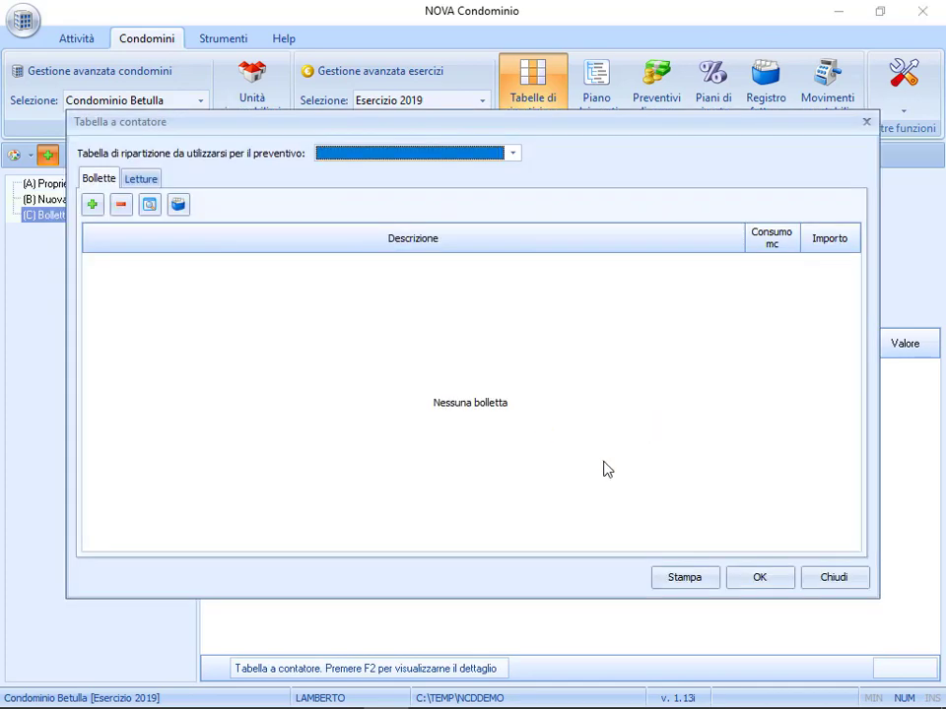
Look at the meter table's unit readings, and add a bill containing one tariff band.
click(144, 185)
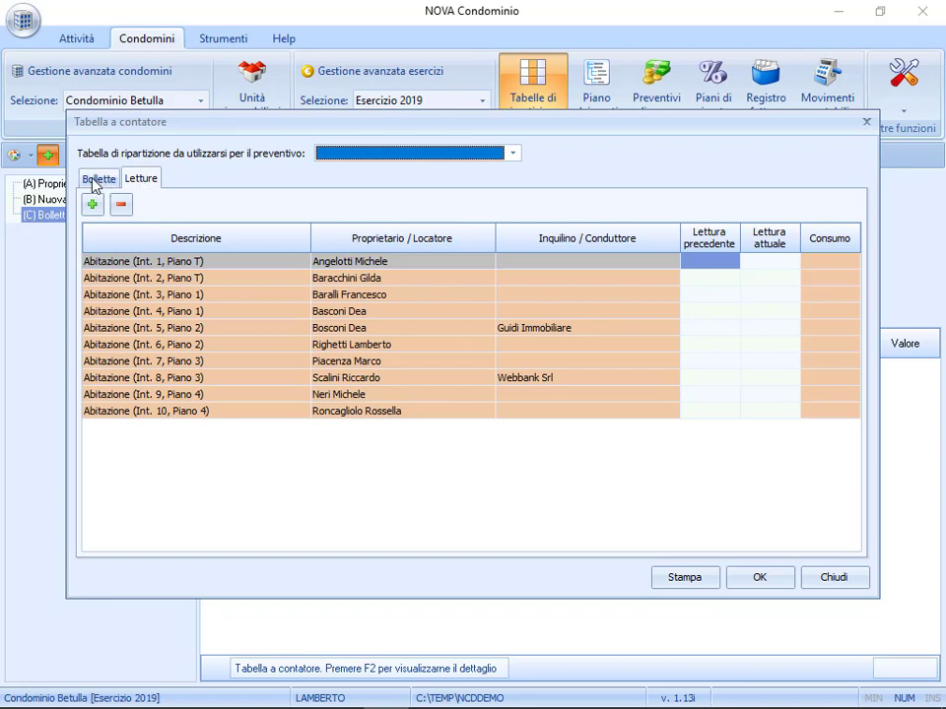
click(96, 181)
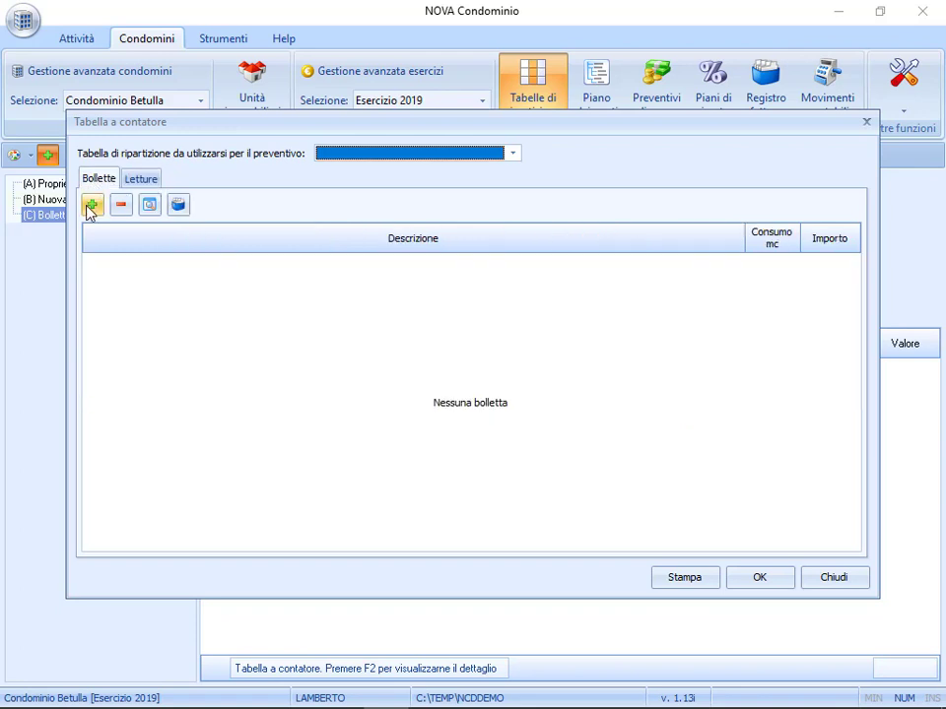
click(89, 207)
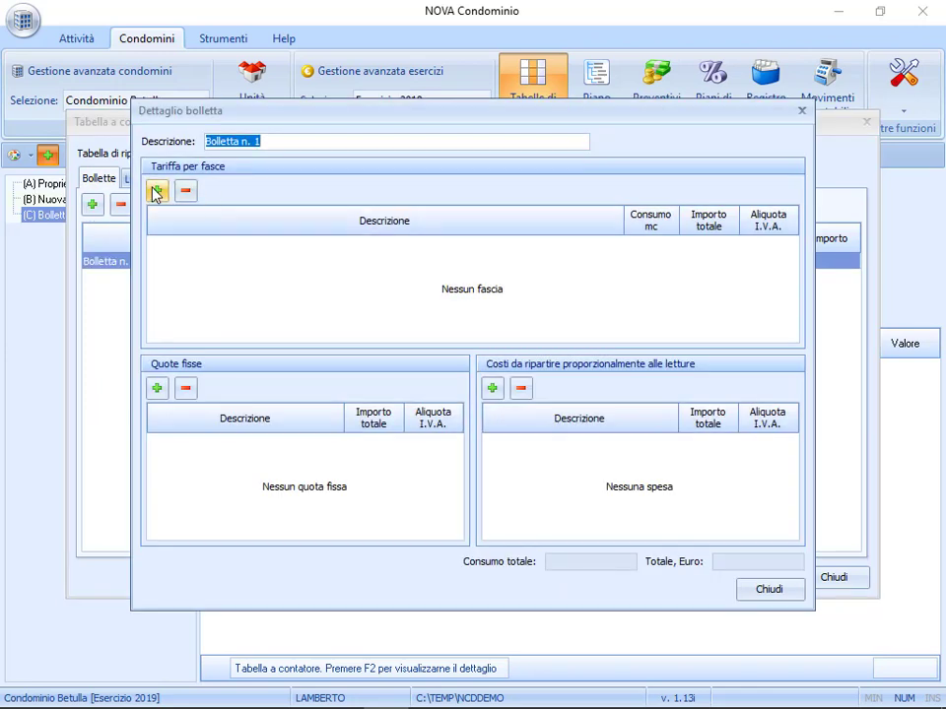
click(154, 193)
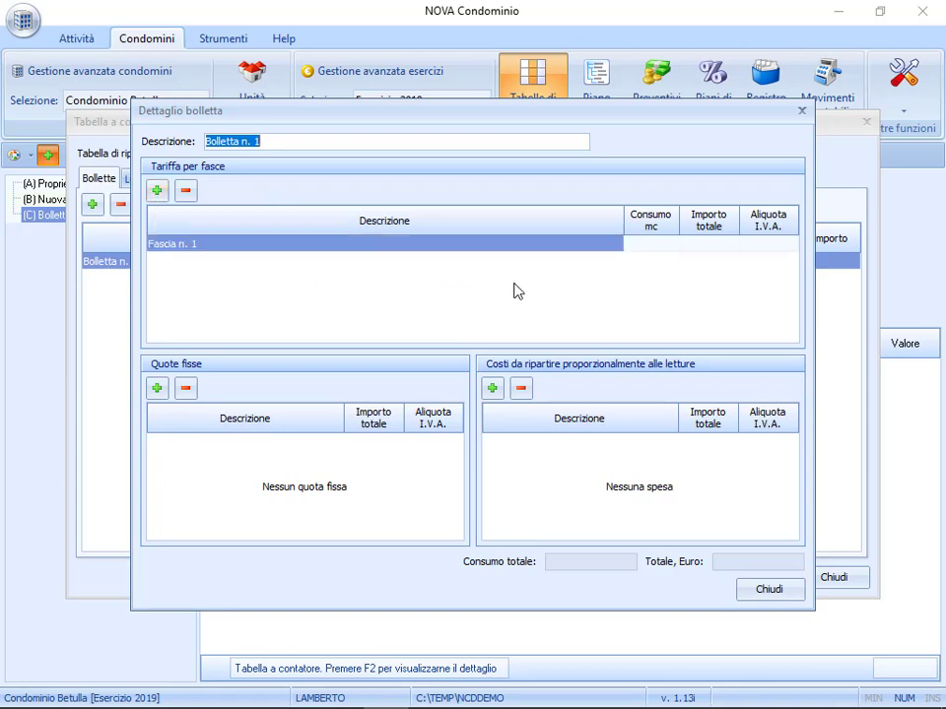
Set the bill's first tariff band to a consumption of 50 mc, a total amount of 15,50 and a VAT rate of 10.
click(656, 246)
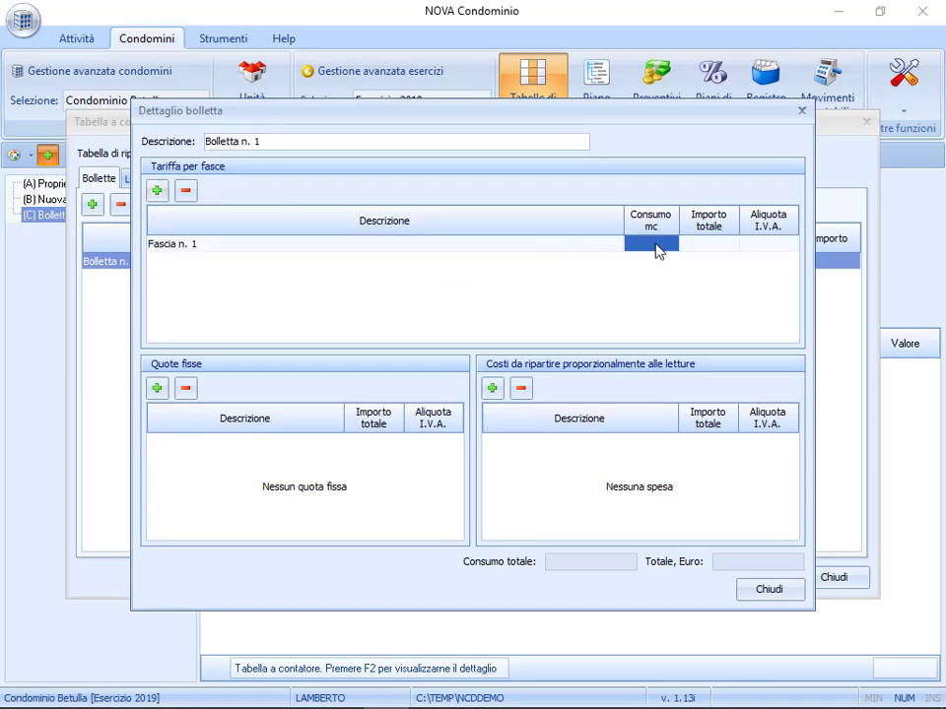
text(50)
key(Tab)
text(15,50)
key(Tab)
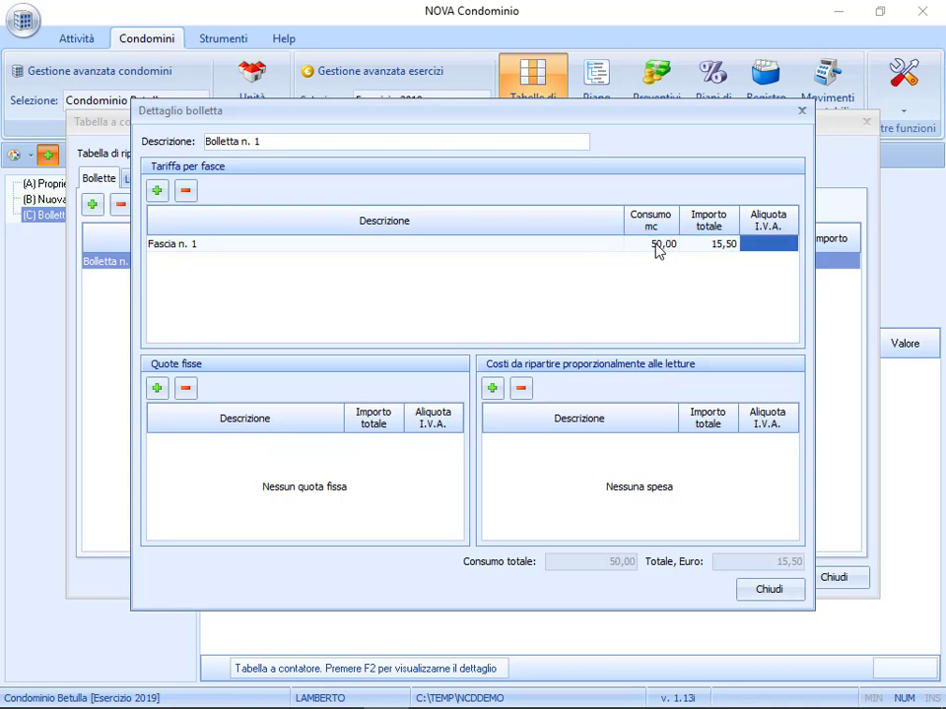
text(10)
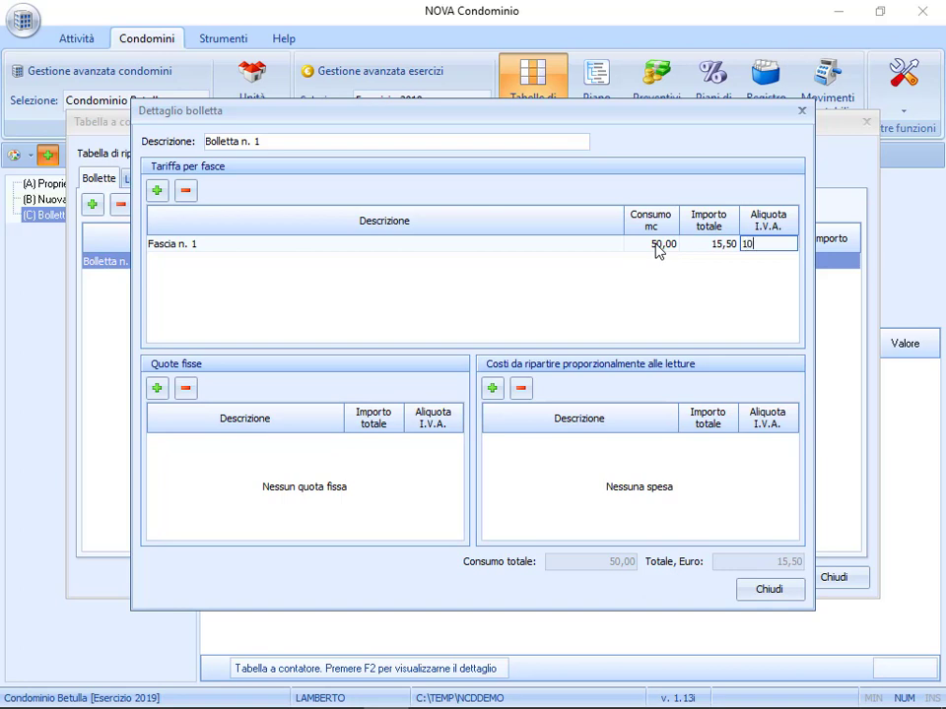
key(Return)
Add a fixed fee of 79,20 with a VAT rate of 10 and a blank proportional cost, and close the bill details.
click(162, 390)
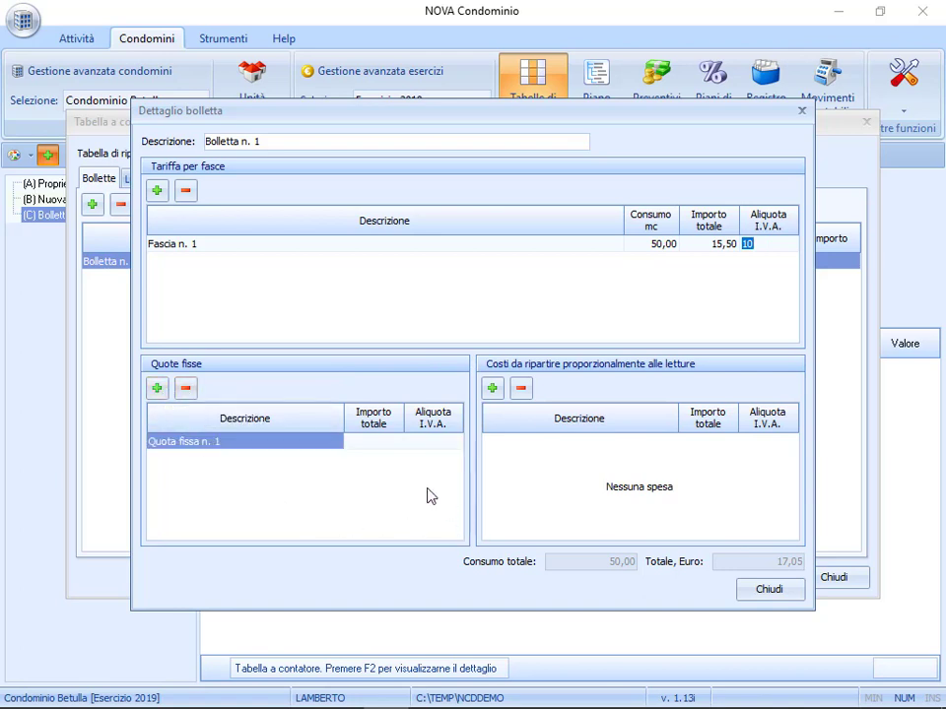
click(386, 443)
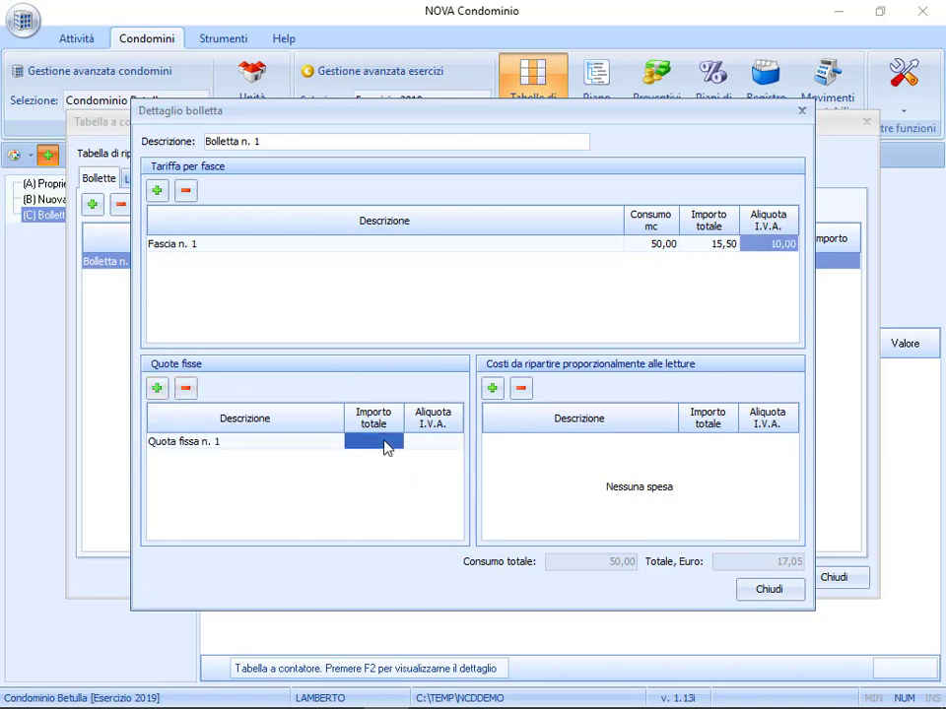
text(79,20)
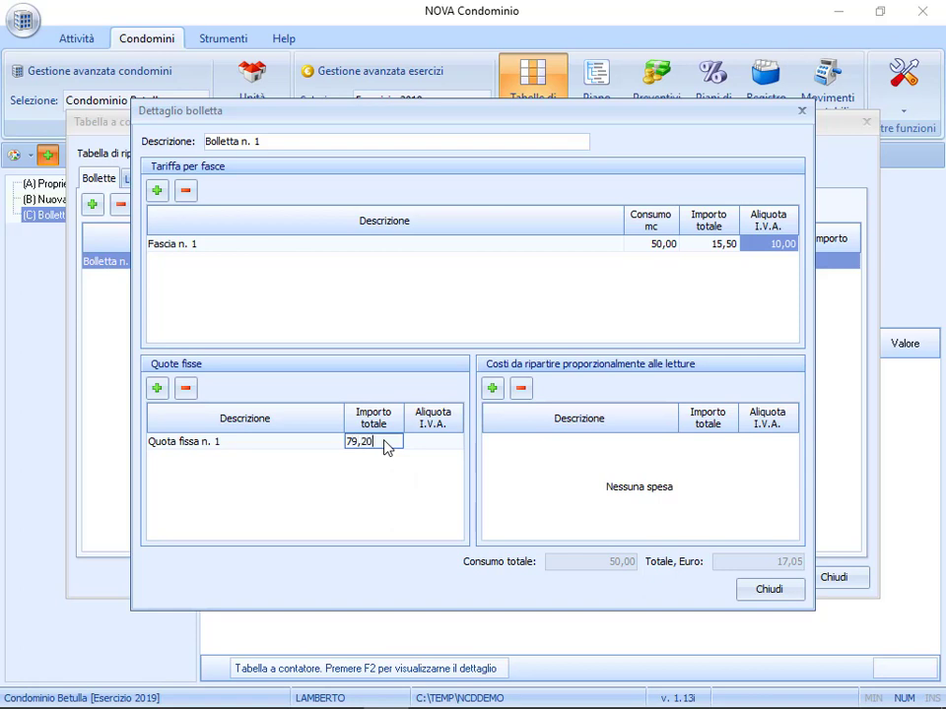
key(Tab)
key(Return)
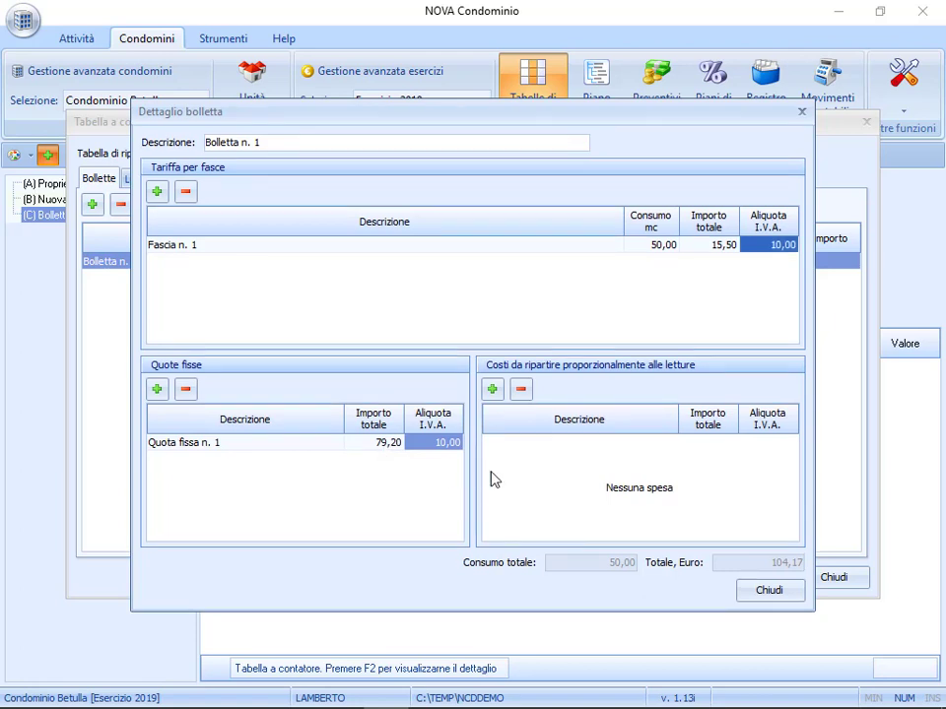
click(498, 395)
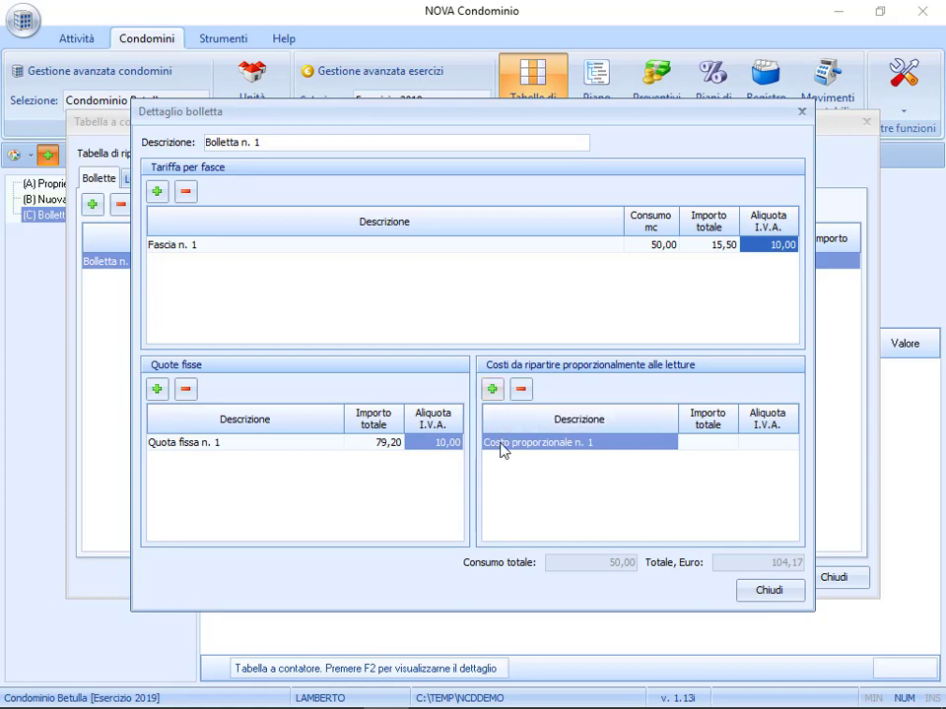
click(772, 593)
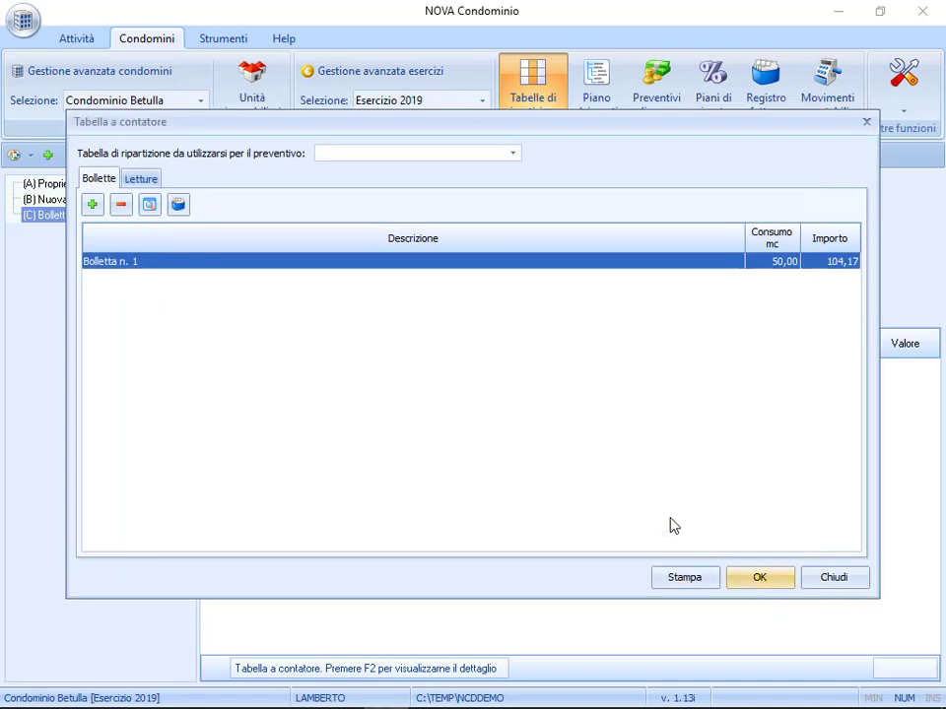
Enter the previous and current meter readings of all ten dwellings, and print the meter table's distribution report.
click(144, 181)
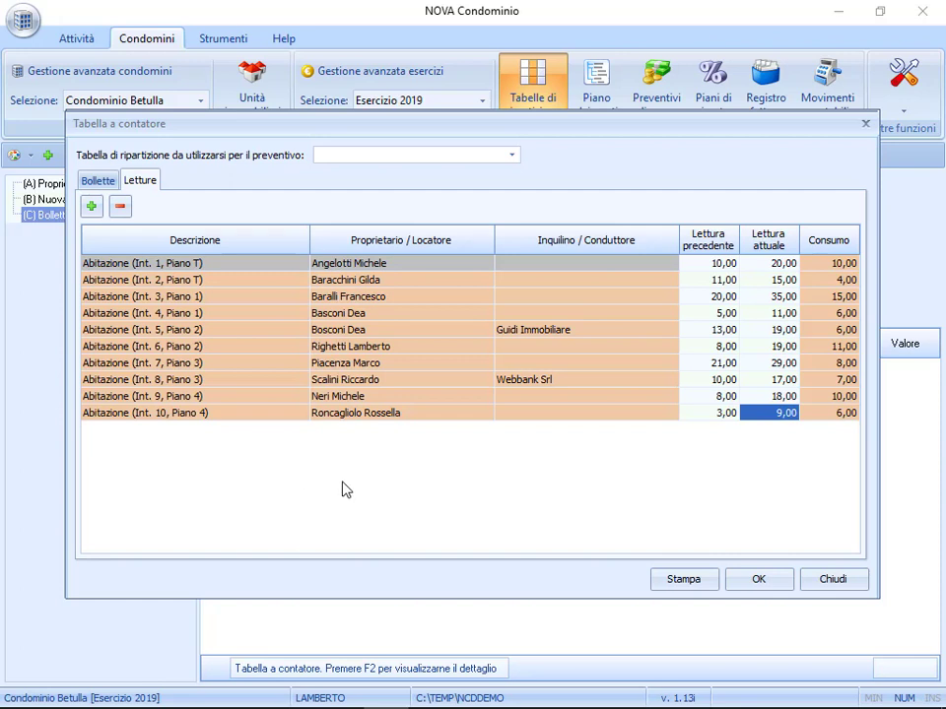
click(513, 156)
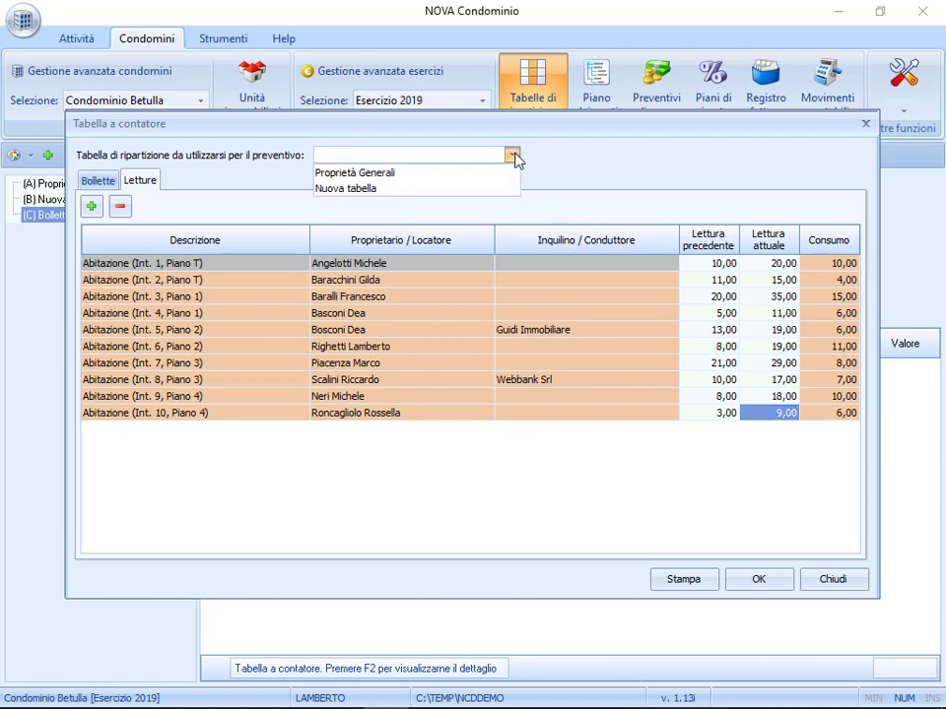
click(513, 156)
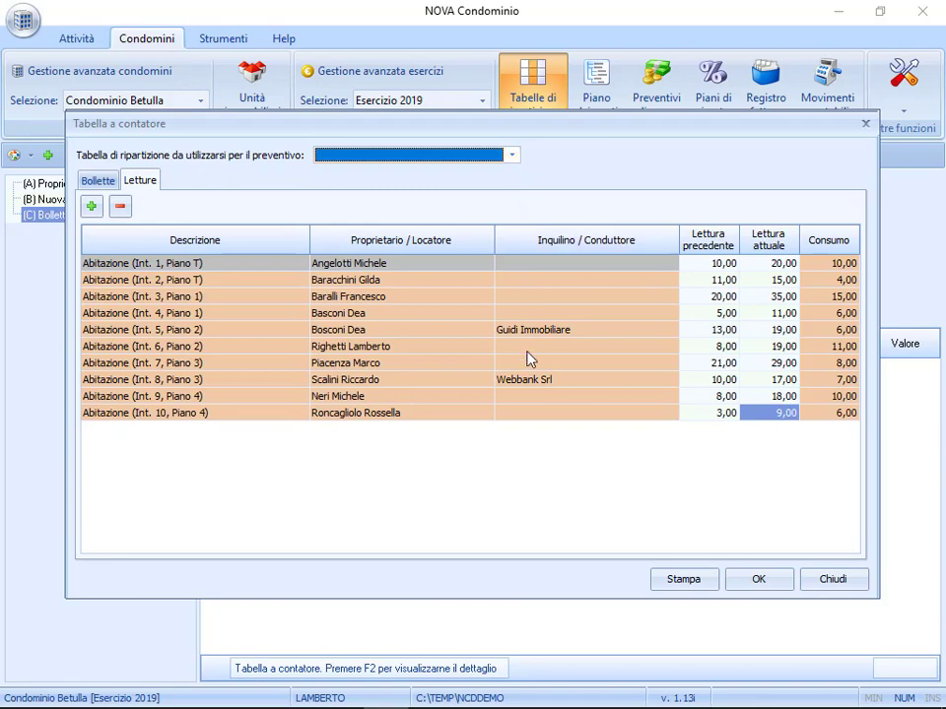
click(683, 580)
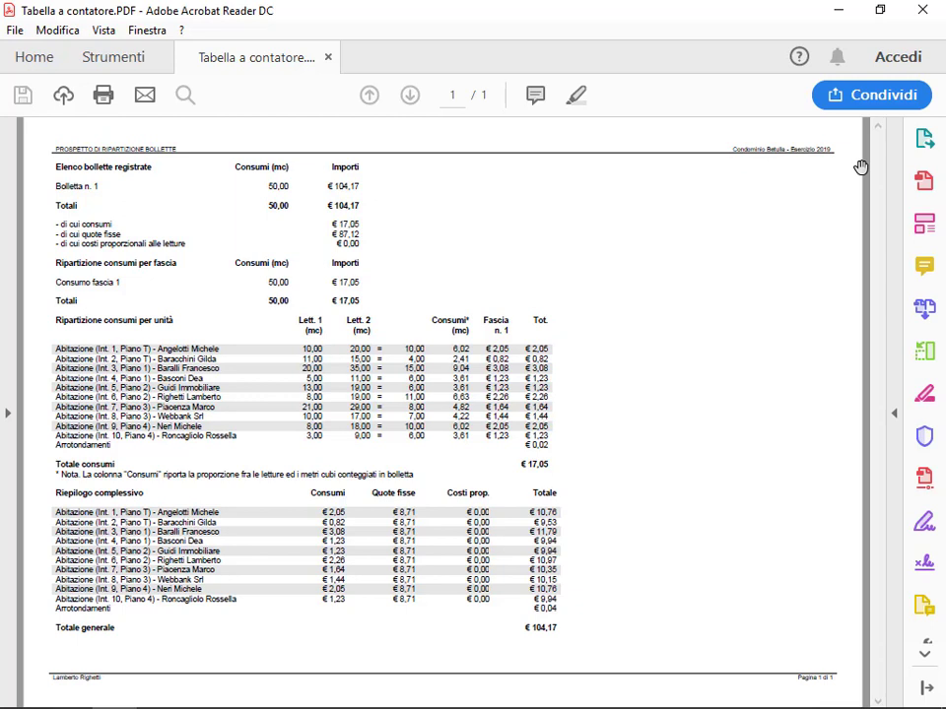
click(922, 12)
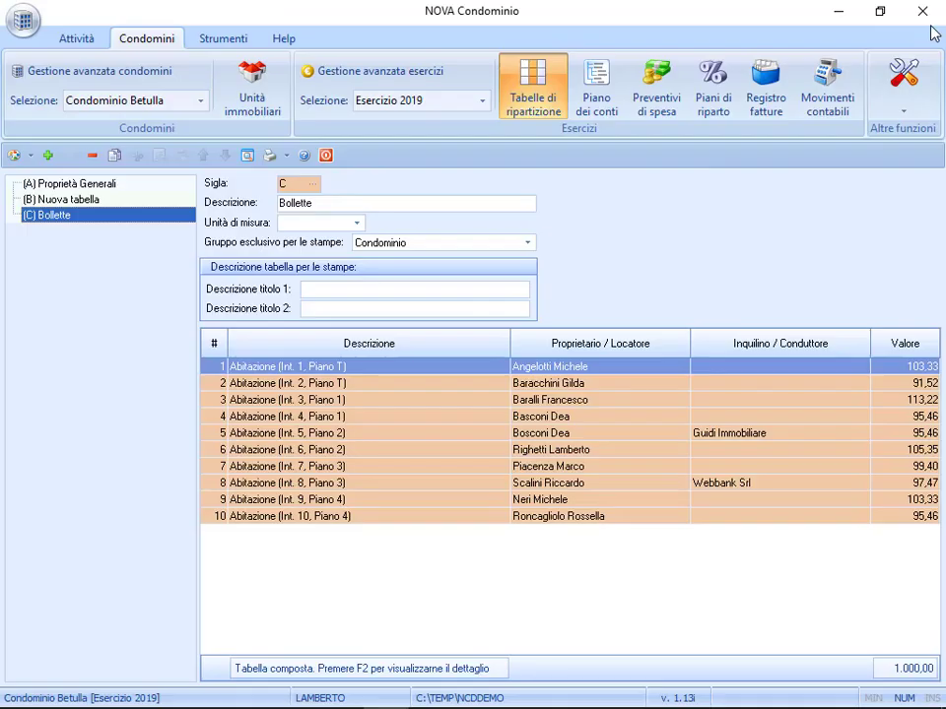
Create a new distribution table with code D and type A CONTATORE SEMPLIFICATA.
click(48, 155)
text(D)
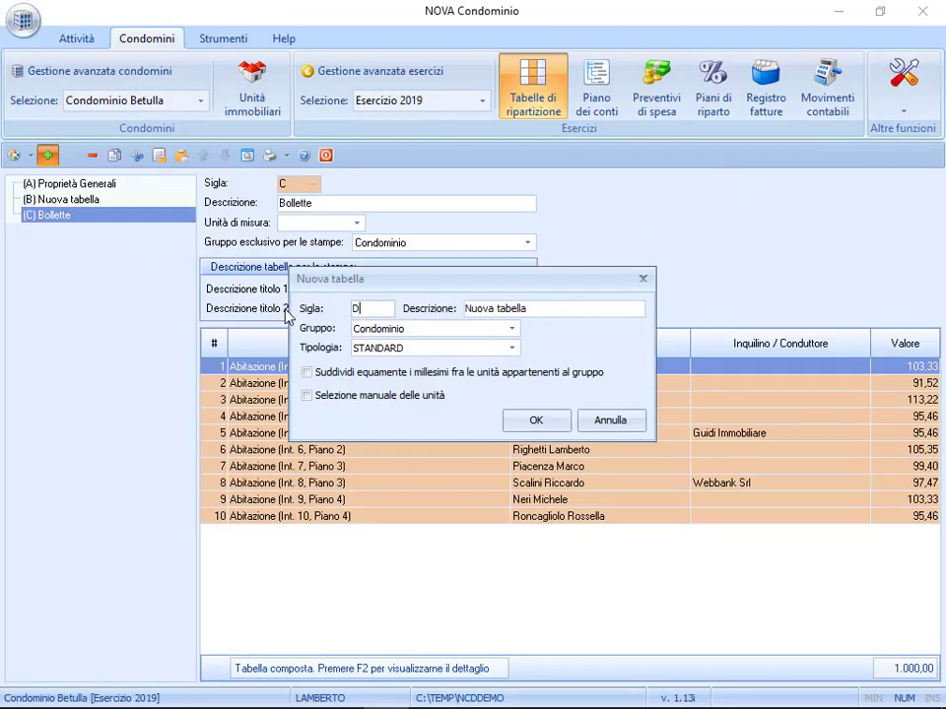
click(512, 349)
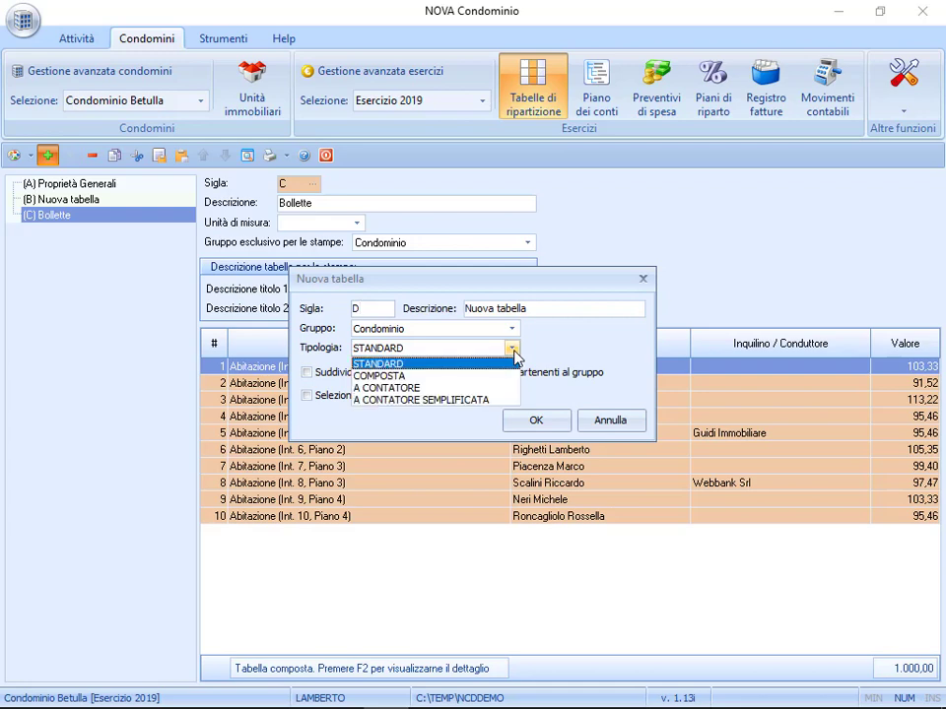
click(509, 401)
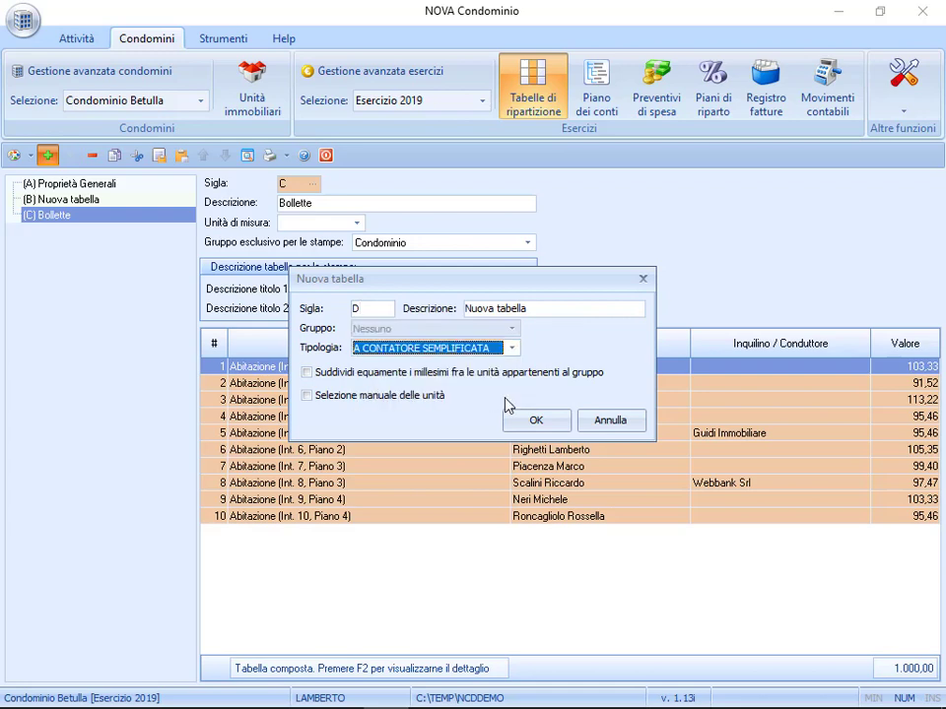
click(529, 419)
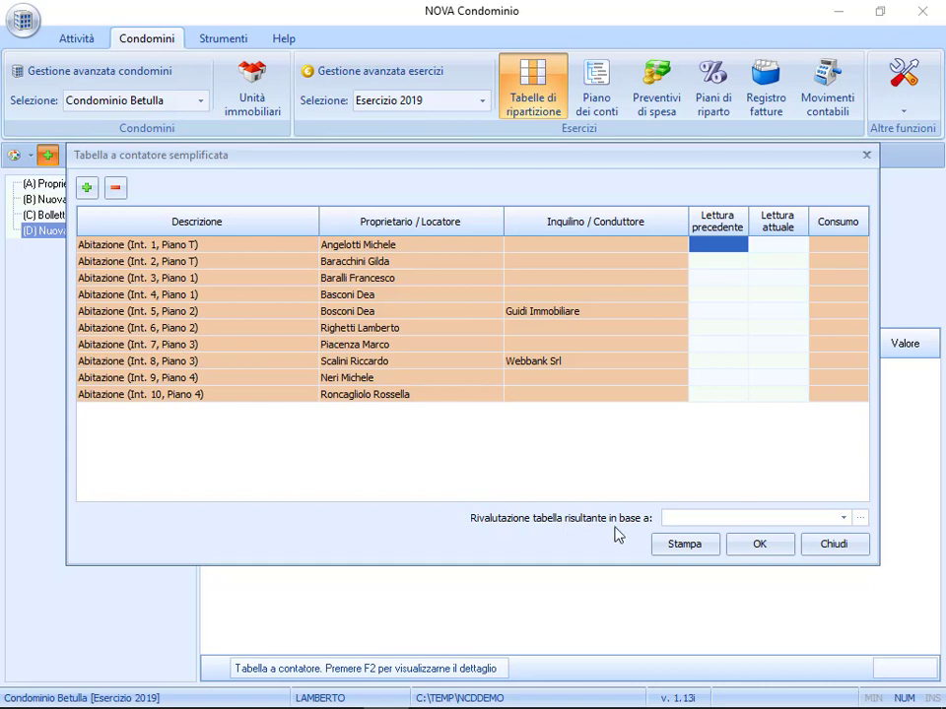
Look at the tables available for revaluing the simplified meter table, and close its detail without choosing one.
click(844, 519)
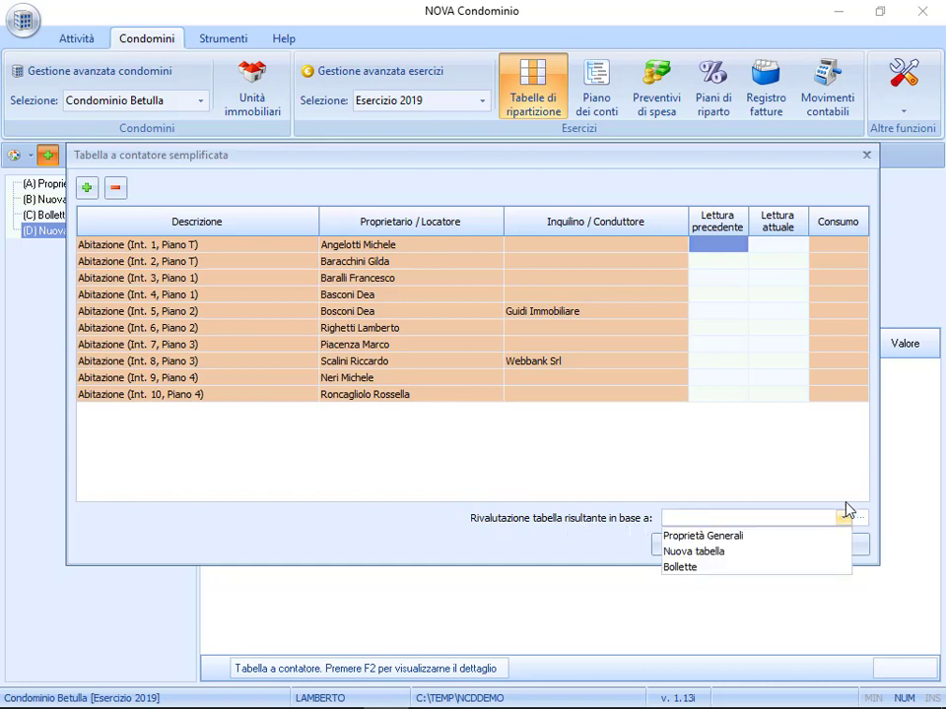
click(845, 519)
click(833, 545)
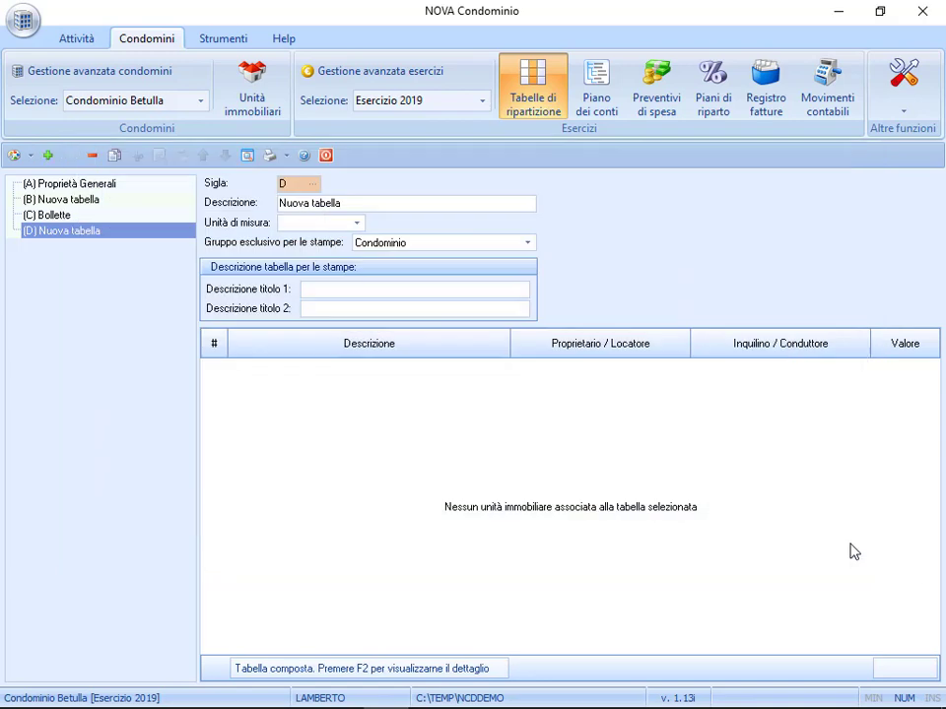
Define a new STANDARD distribution table with code E, using manual selection of the units instead of an equal split.
click(48, 157)
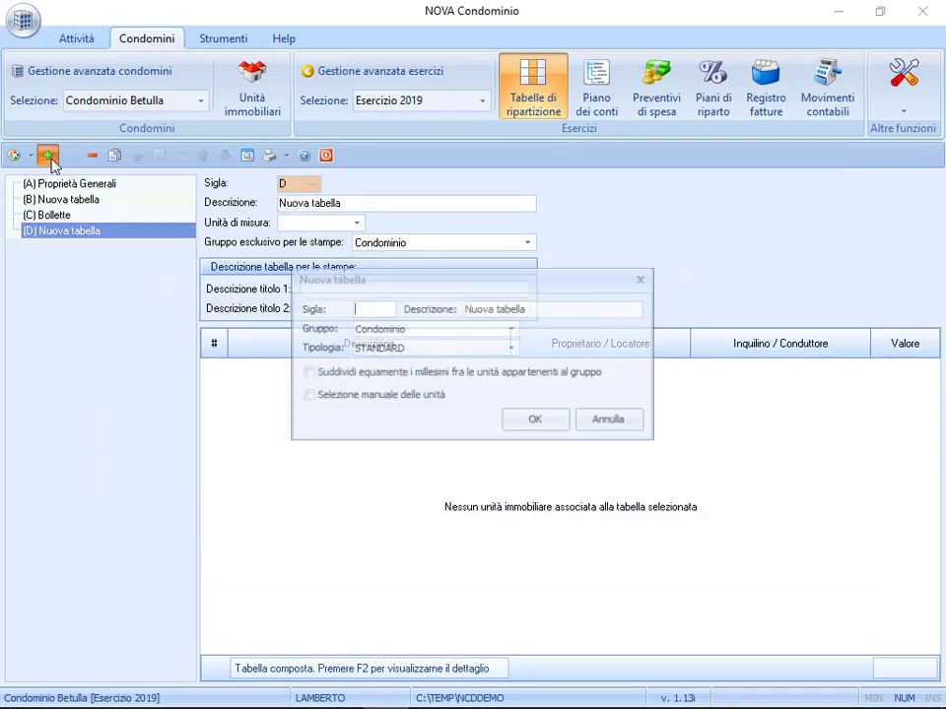
click(307, 374)
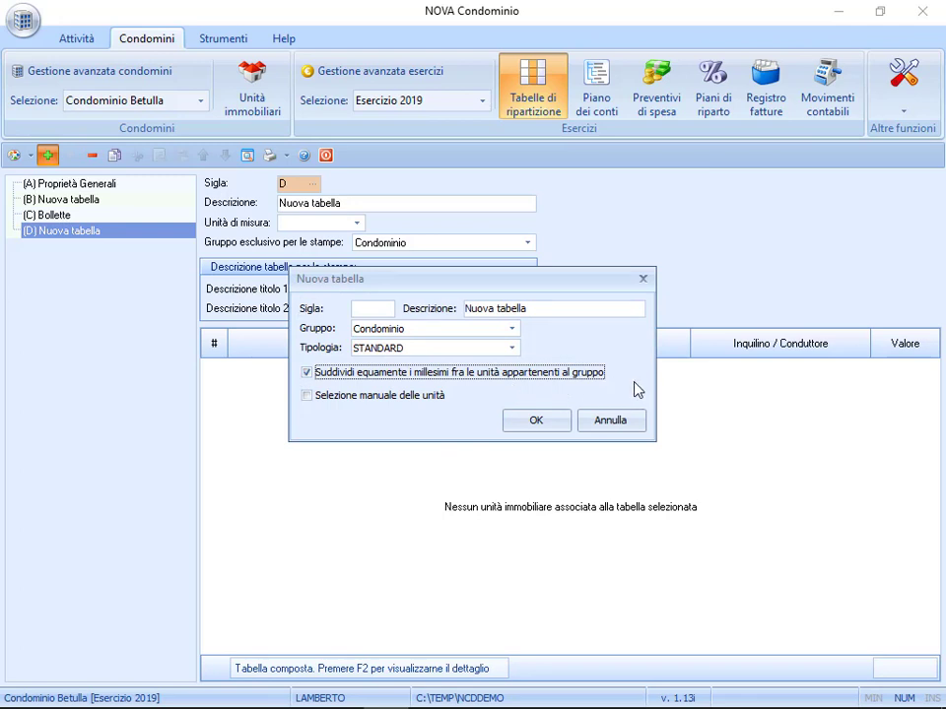
click(308, 400)
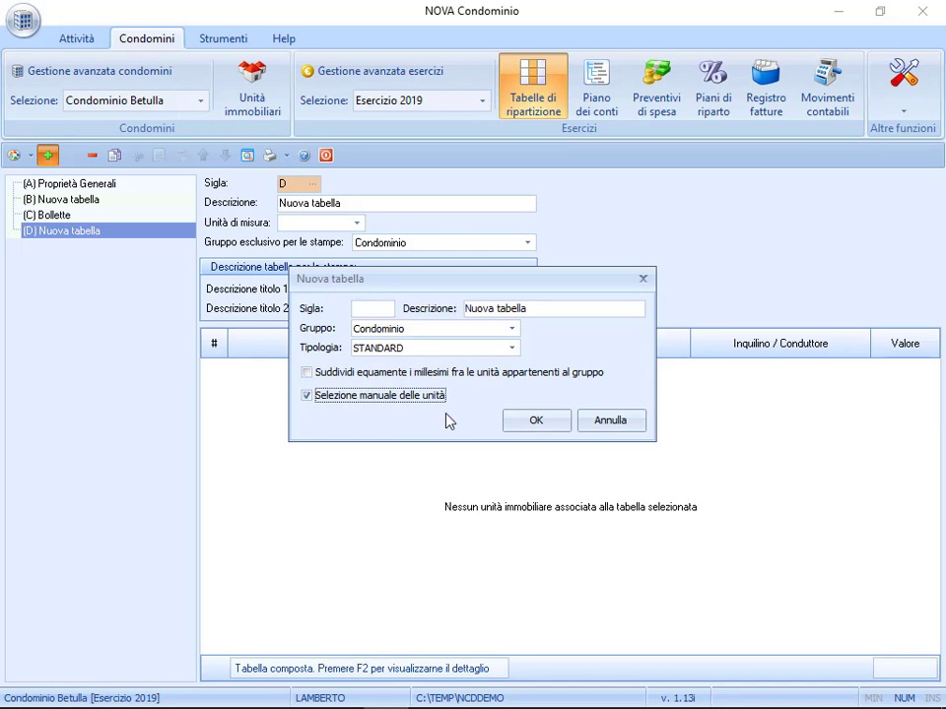
click(362, 311)
text(E)
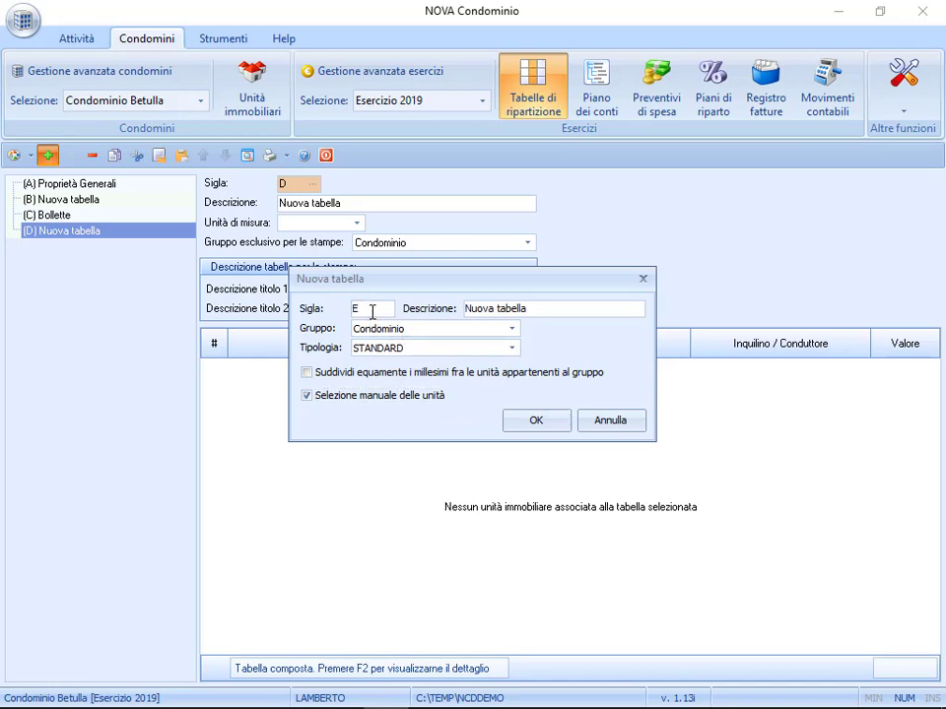
click(540, 421)
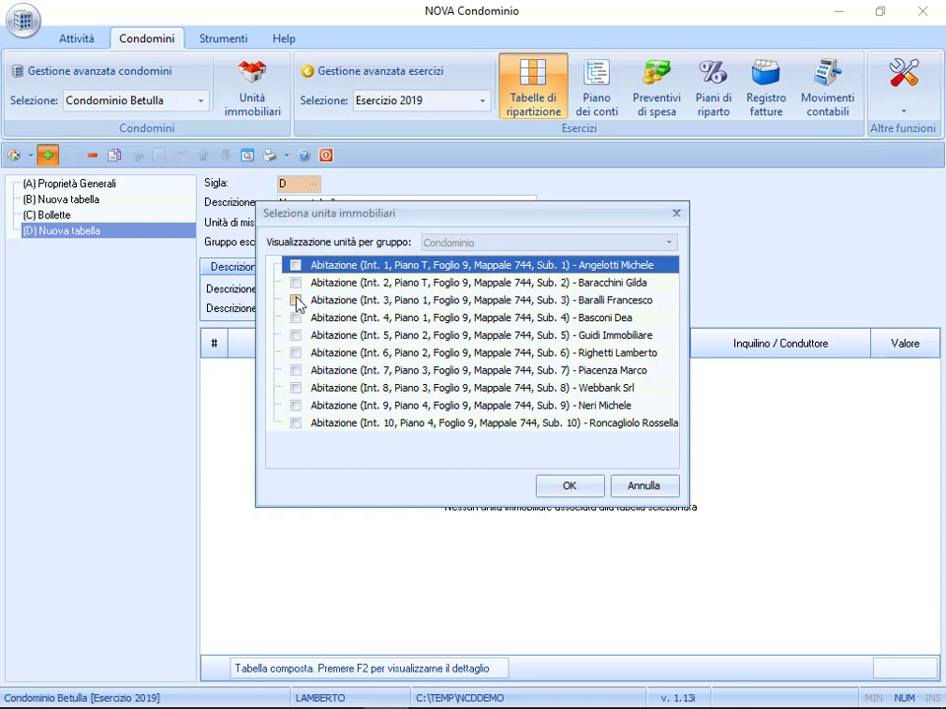
Assign only the Int. 1 and Int. 2 dwellings on Piano T to table E.
click(296, 266)
click(296, 283)
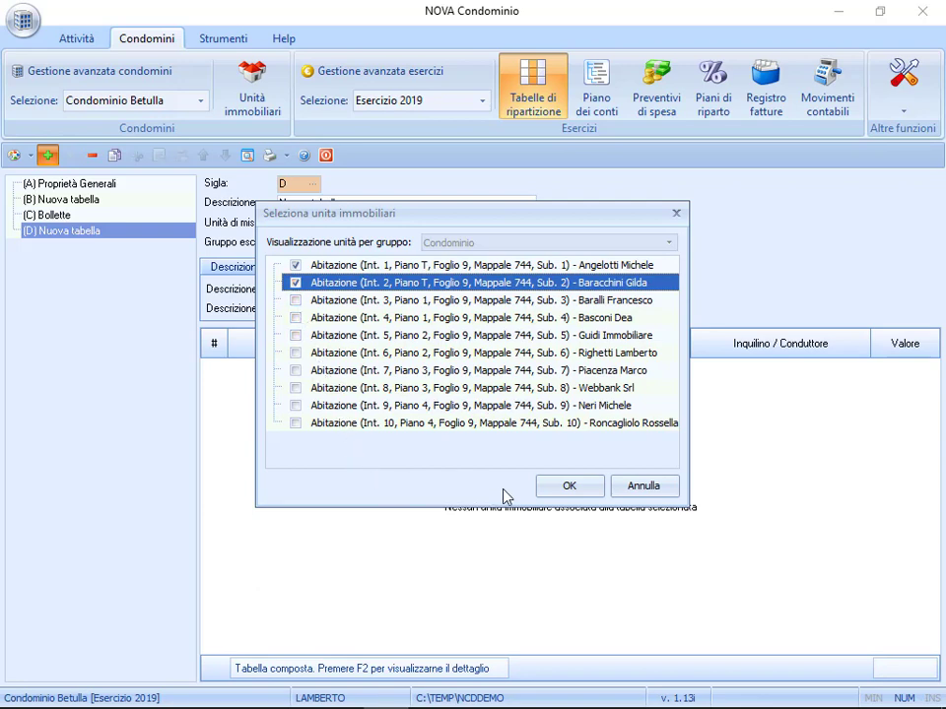
click(568, 486)
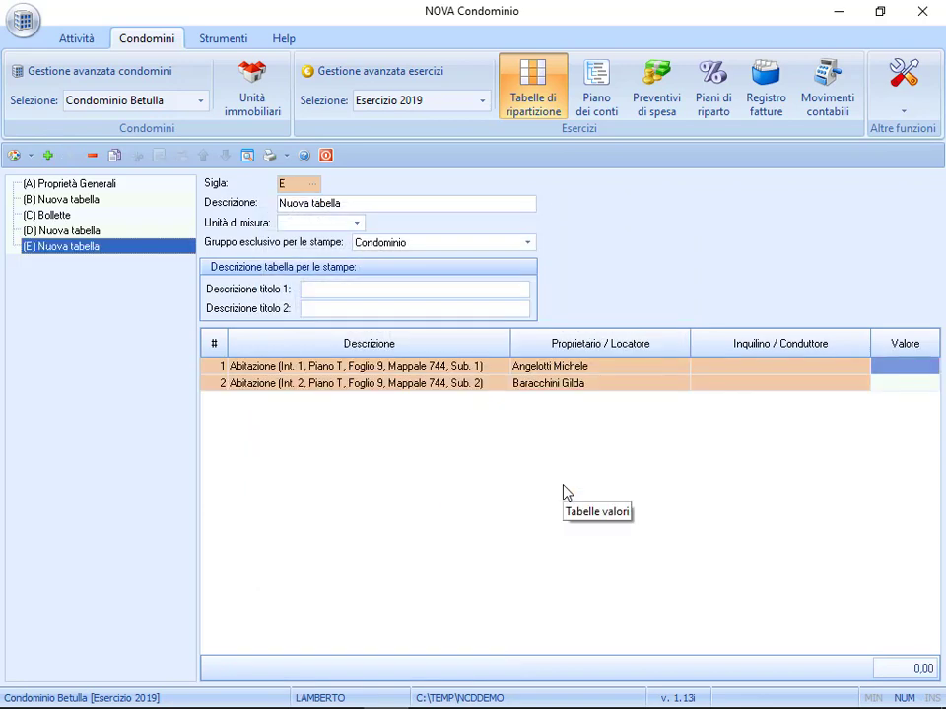